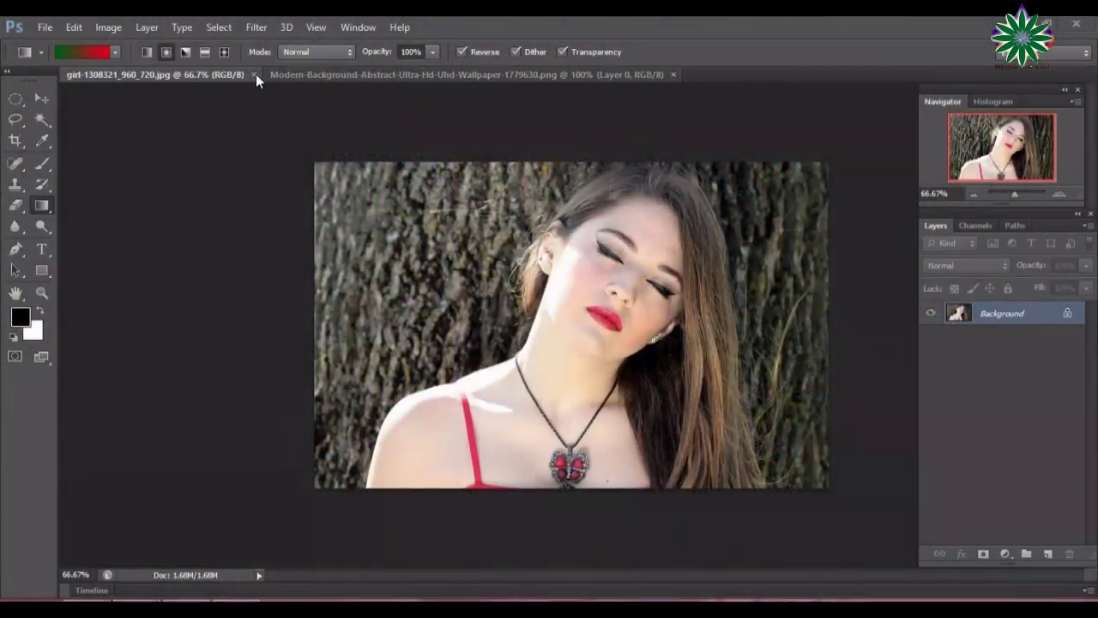
Bring the Modern-Background-Abstract particle wallpaper document into view
left_click(256, 74)
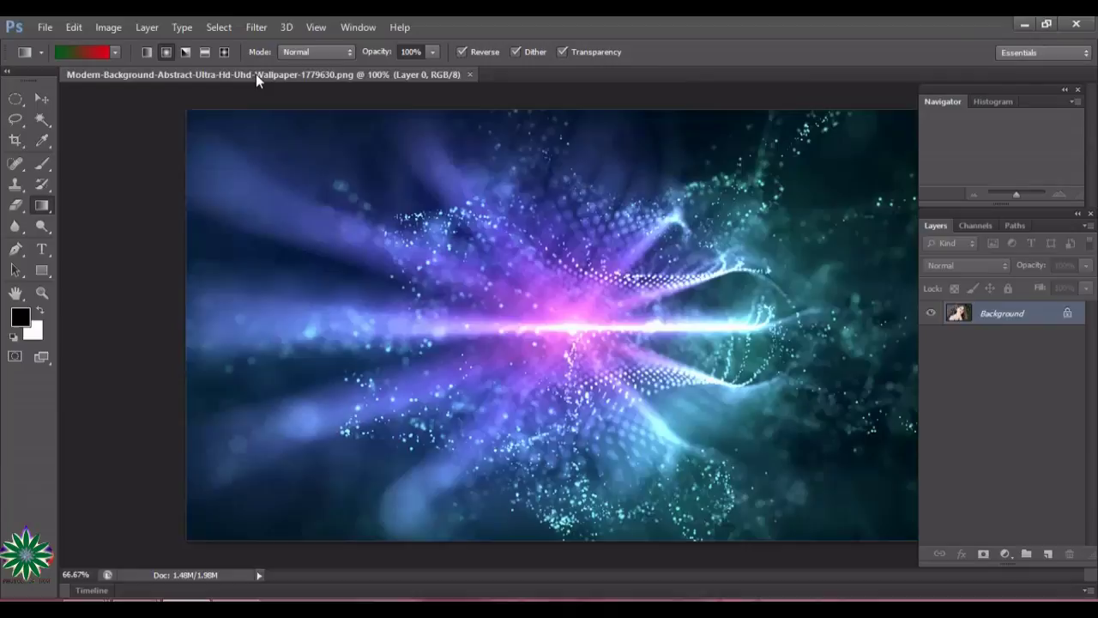
Close the current document and open girl-1308321_960_720.jpg
left_click(471, 75)
left_click(43, 27)
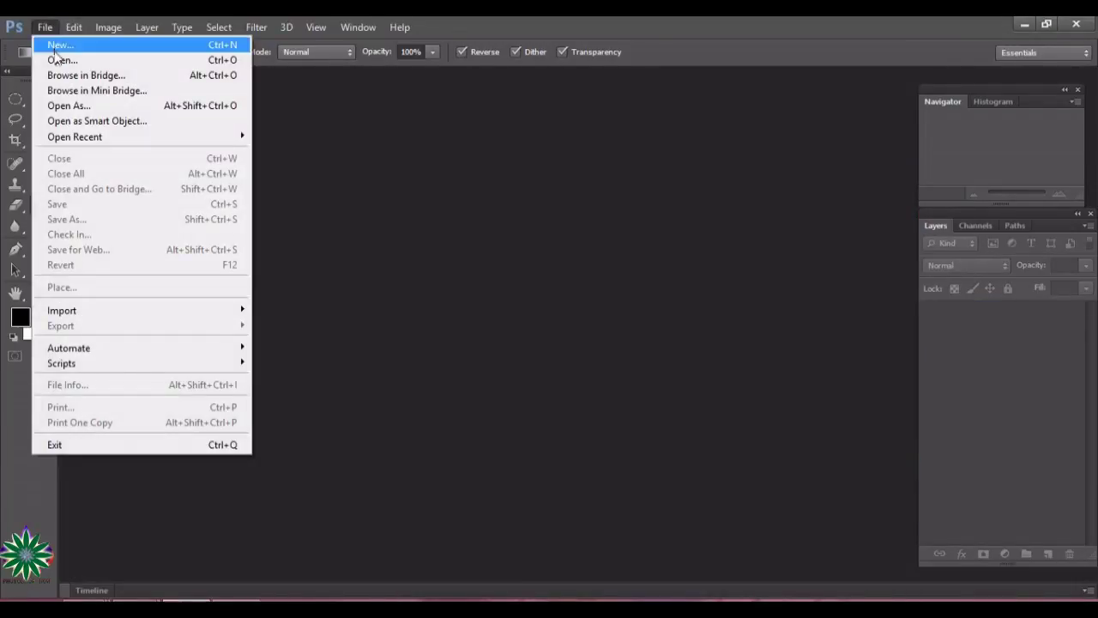
left_click(52, 57)
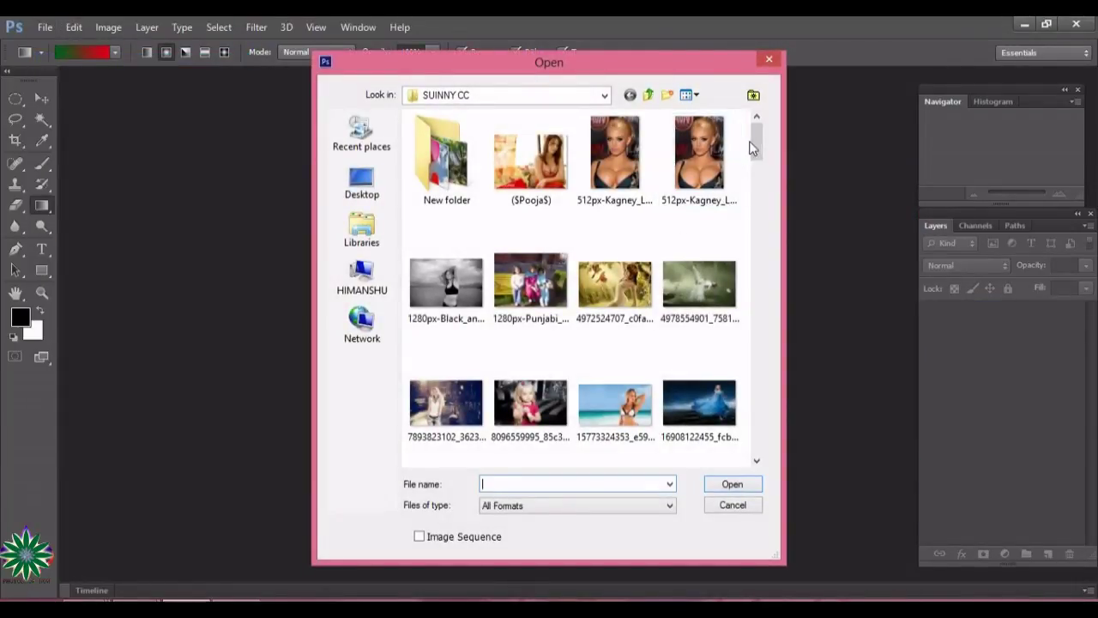
left_click_drag(757, 147, 777, 282)
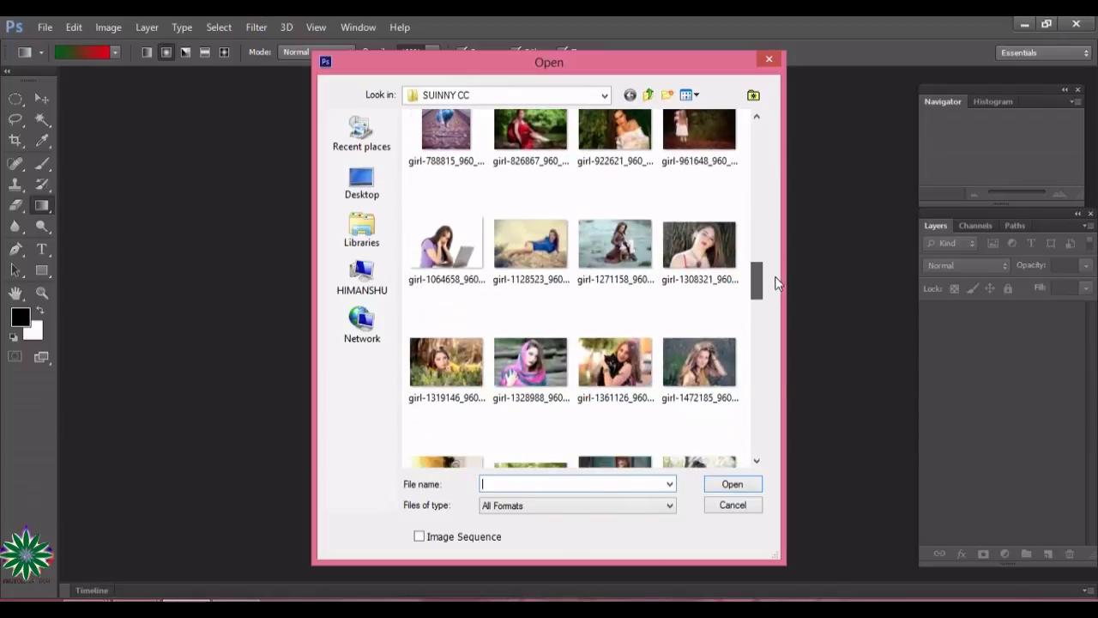
double_click(678, 218)
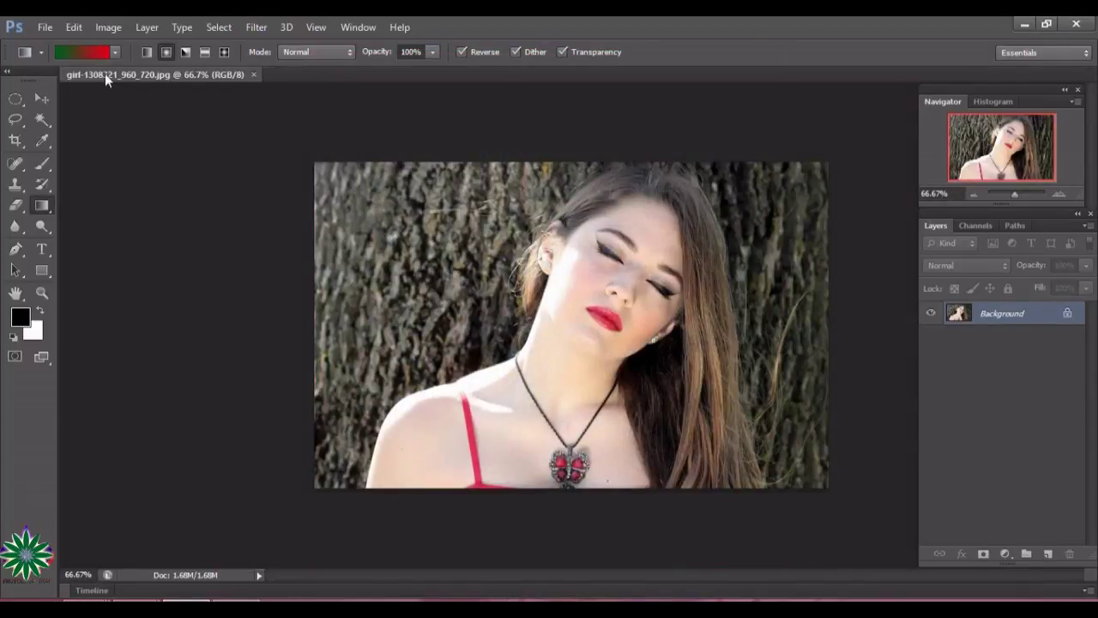
Open the Modern-Background abstract wallpaper PNG as a second document
left_click(45, 27)
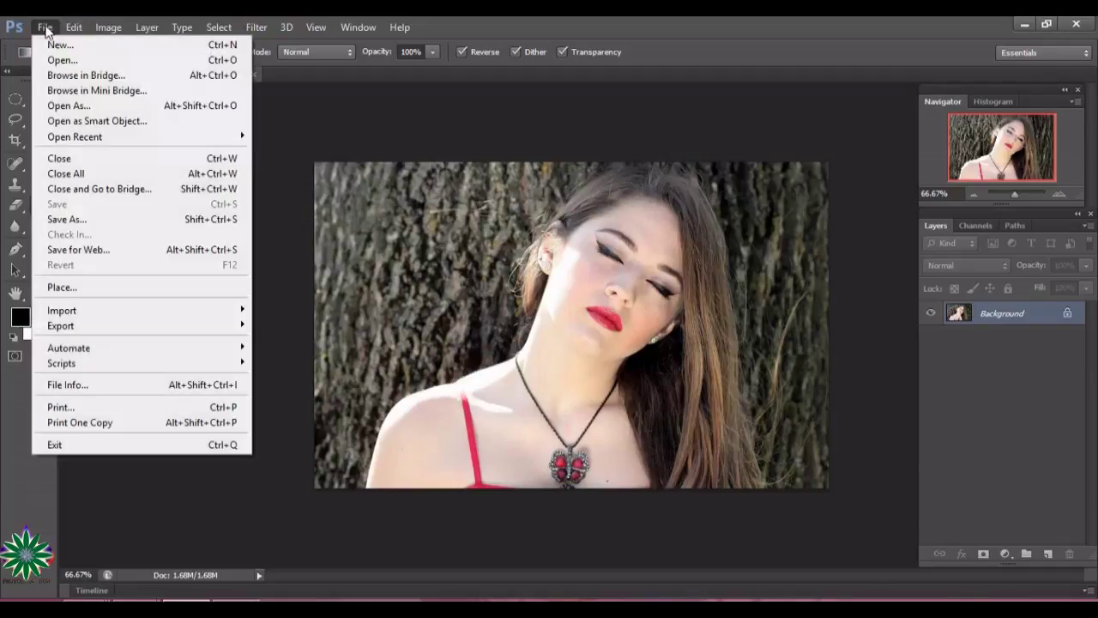
left_click(63, 58)
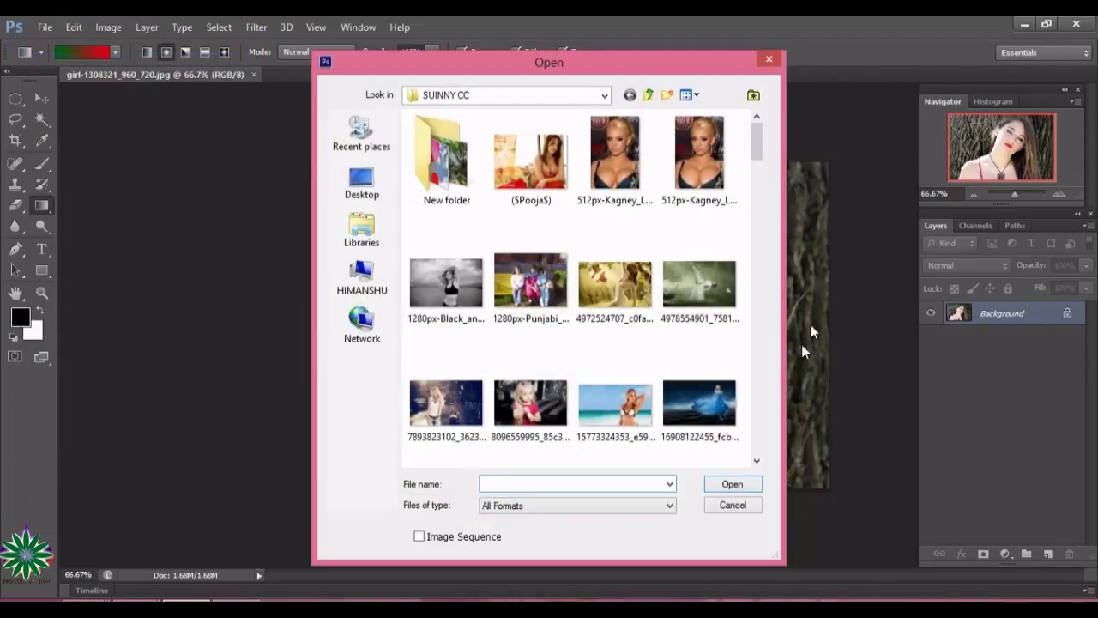
left_click_drag(763, 157, 762, 391)
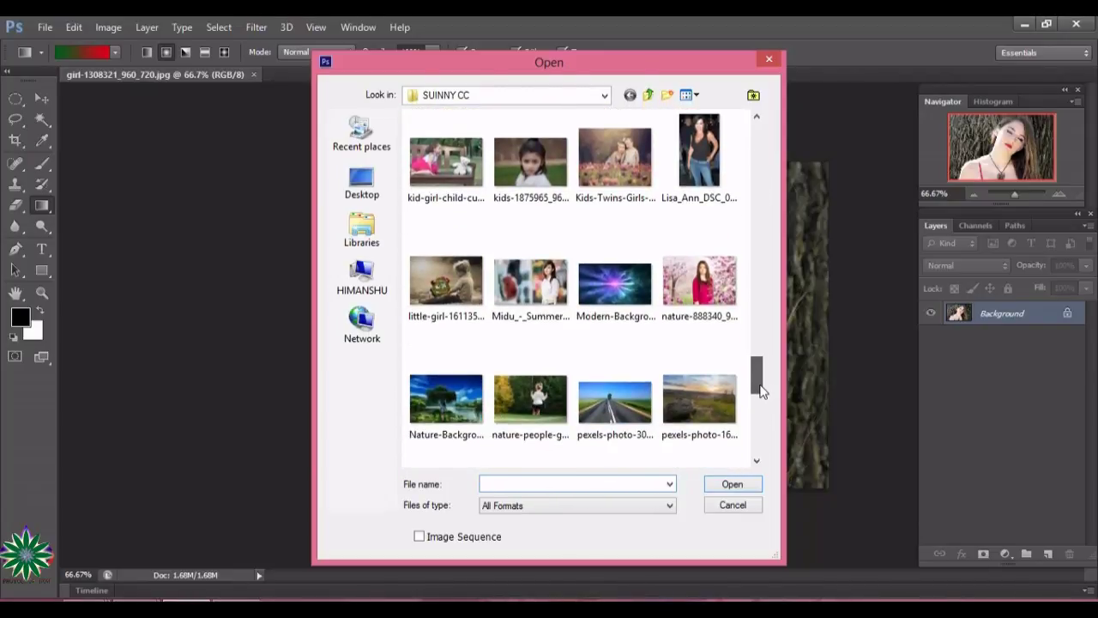
double_click(608, 289)
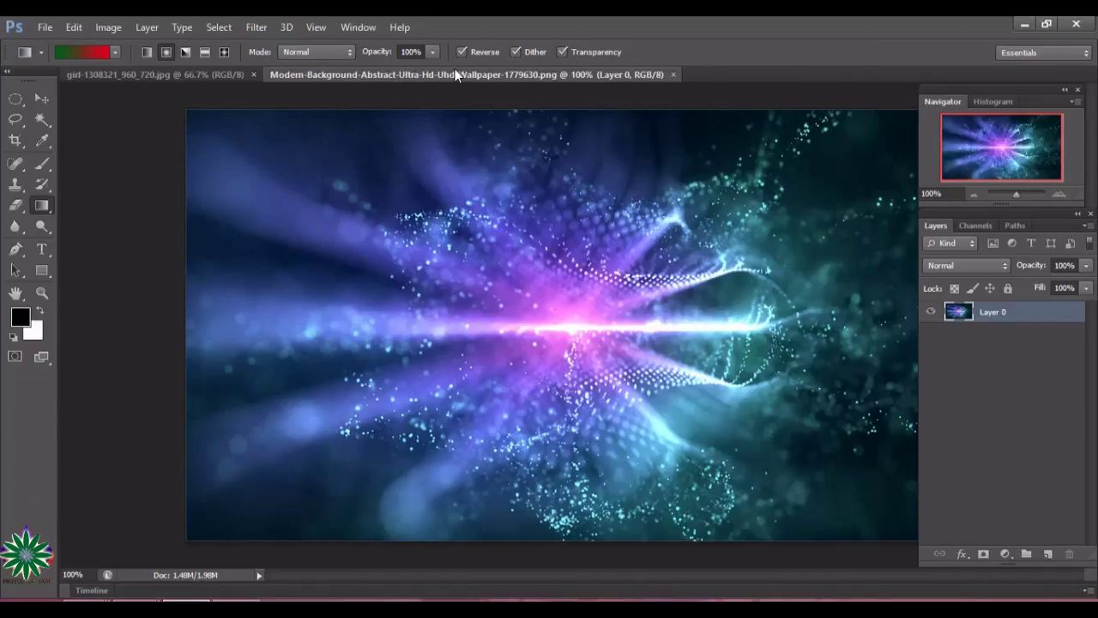
Duplicate the wallpaper's Layer 0 as Layer 0 copy, then return to the girl portrait
left_click_drag(1042, 312, 1052, 560)
left_click_drag(1031, 348, 1047, 554)
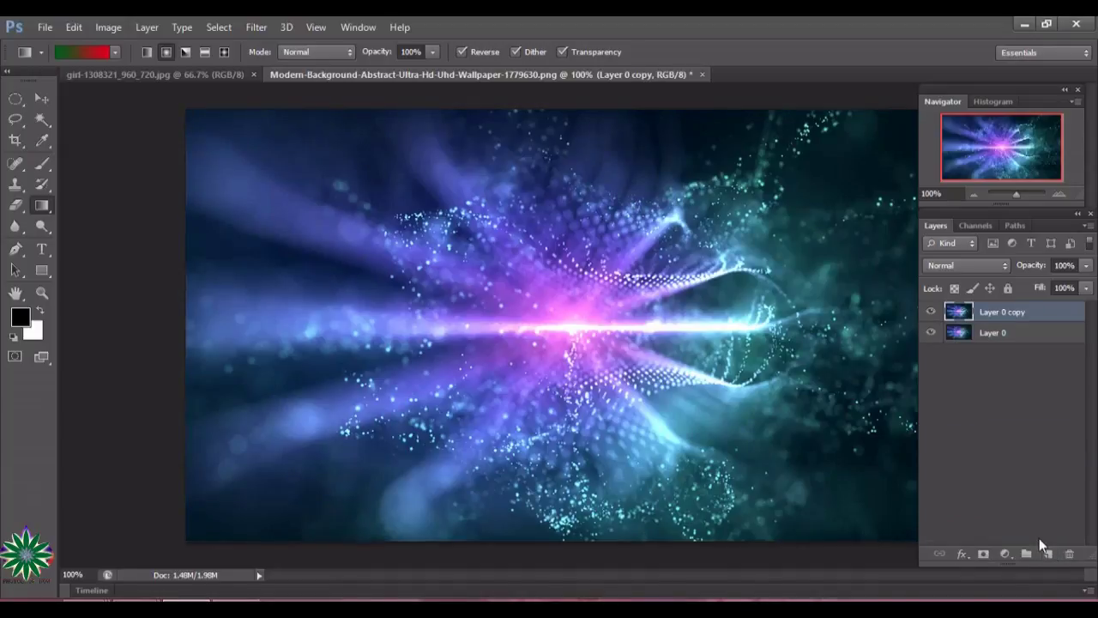
left_click(134, 72)
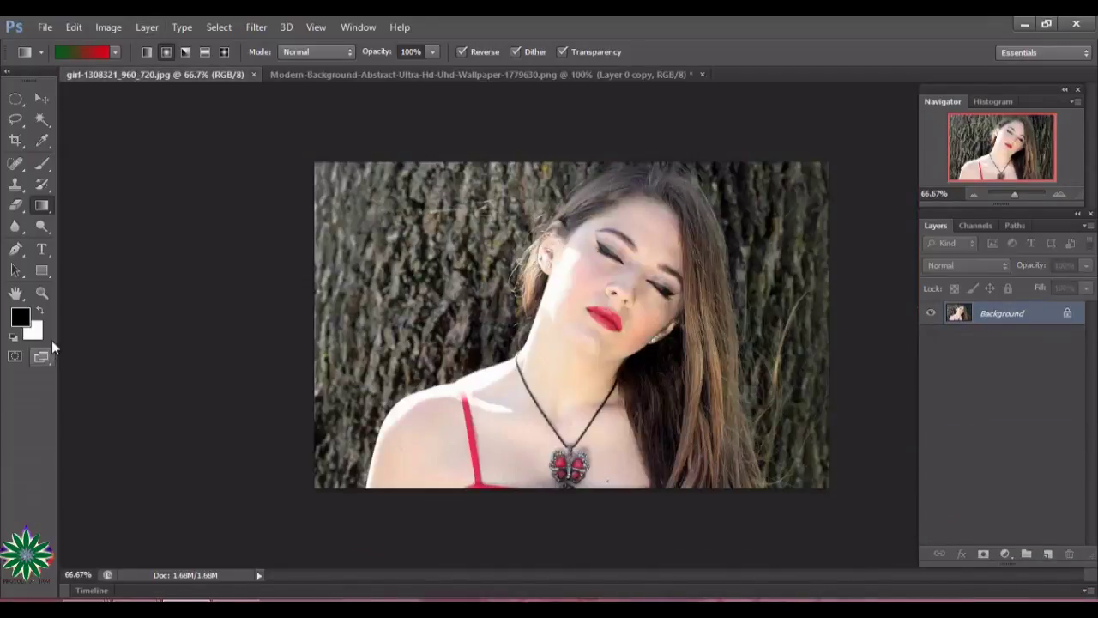
Zoom the portrait to about 200% around the woman's face and lips, ready for the Pen tool
left_click(42, 292)
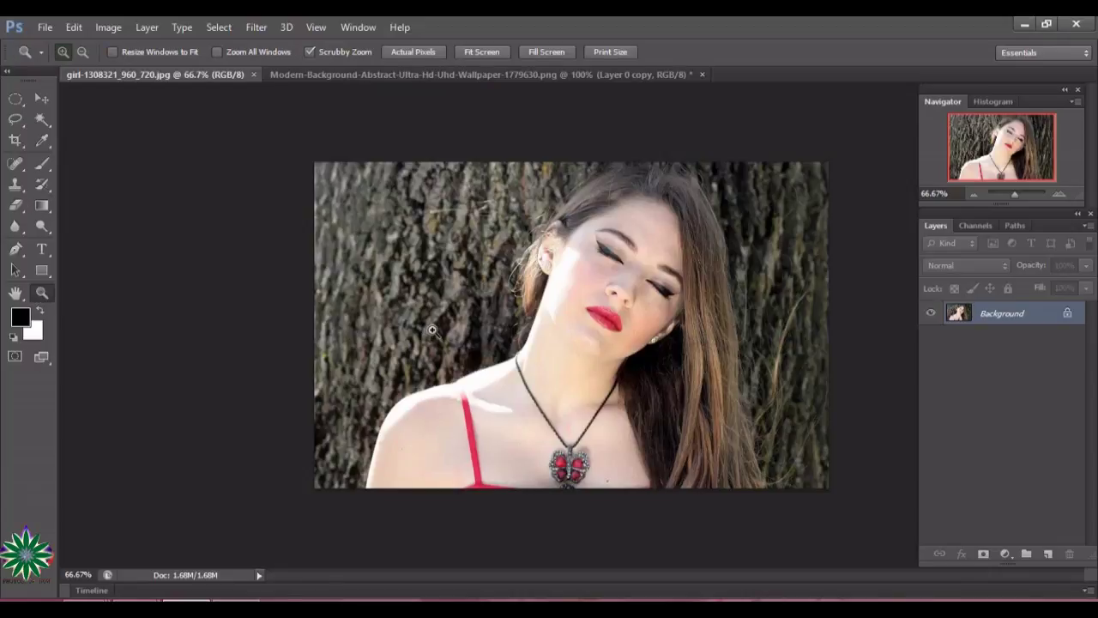
left_click_drag(532, 329, 664, 327)
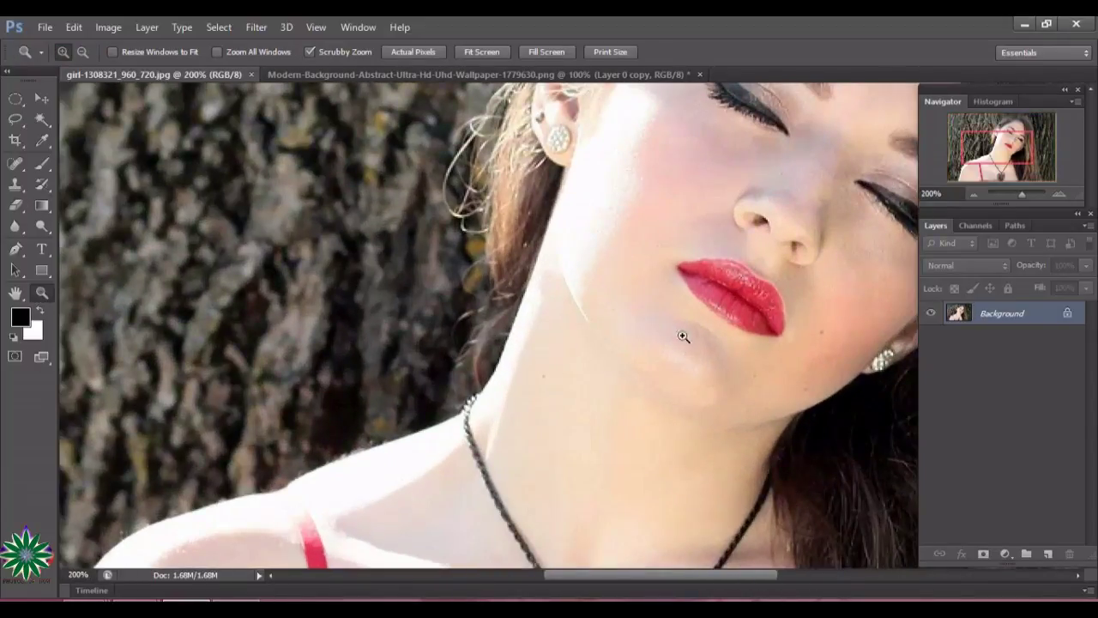
left_click(712, 351)
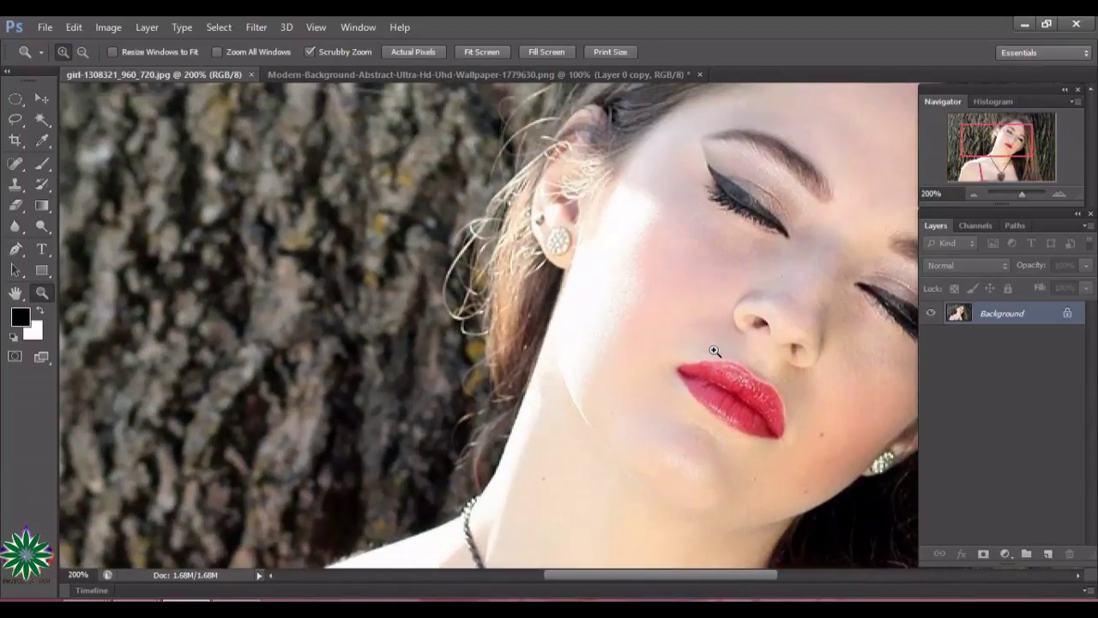
scroll(716, 348, "down", 3)
scroll(706, 357, "down", 3)
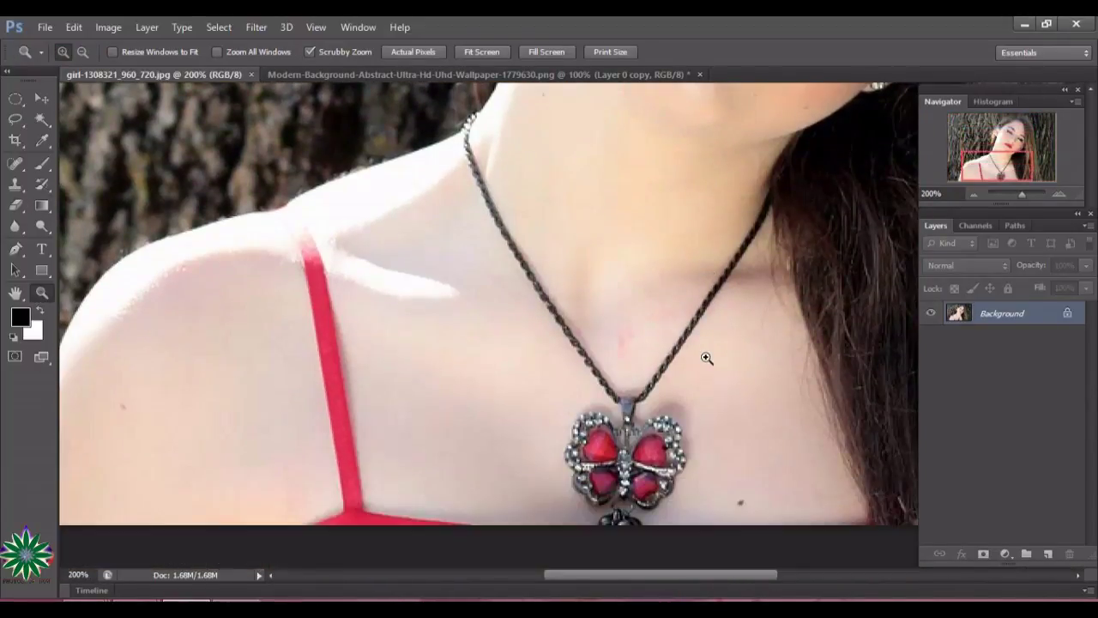
scroll(706, 358, "down", 2)
scroll(704, 363, "down", 2)
left_click_drag(668, 572, 619, 580)
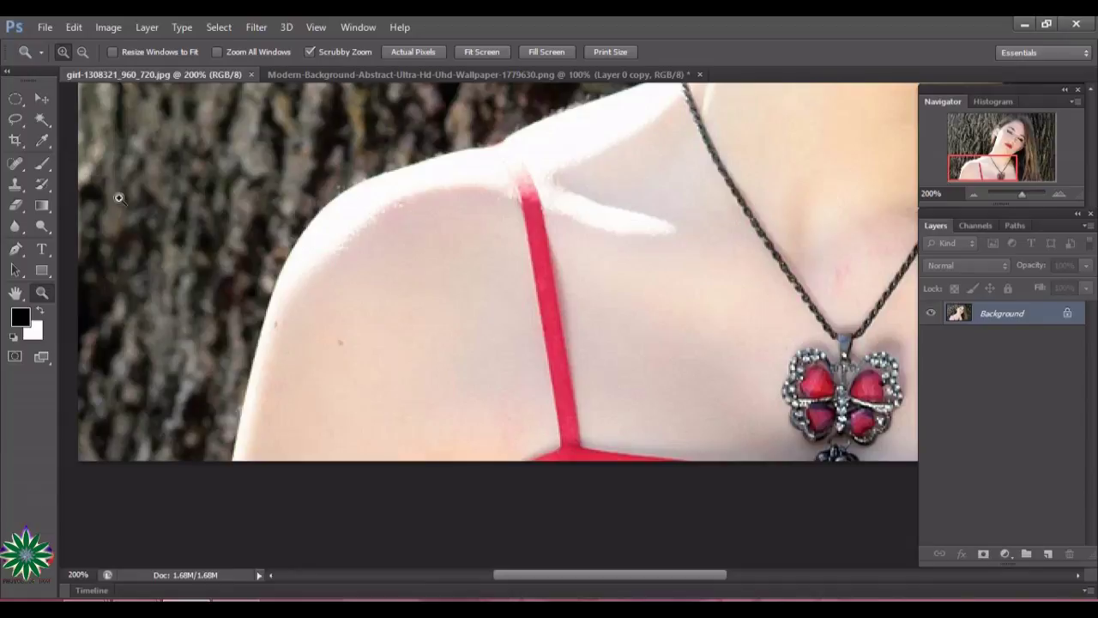
left_click(15, 250)
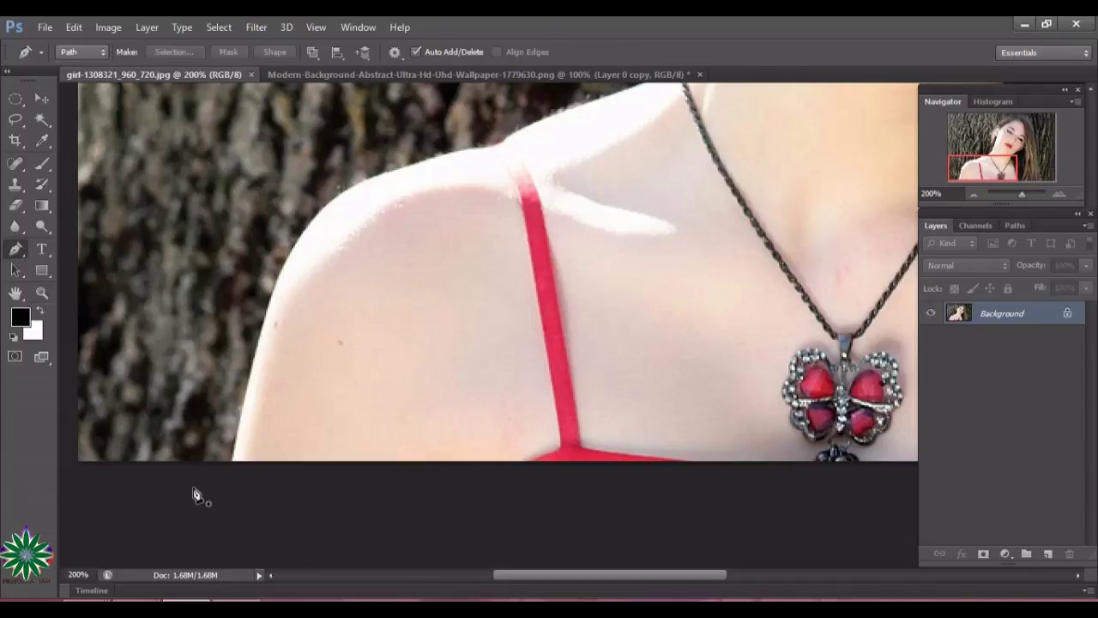
Start the pen path at the lower-left shoulder and trace up along the shoulder edge
left_click(231, 461)
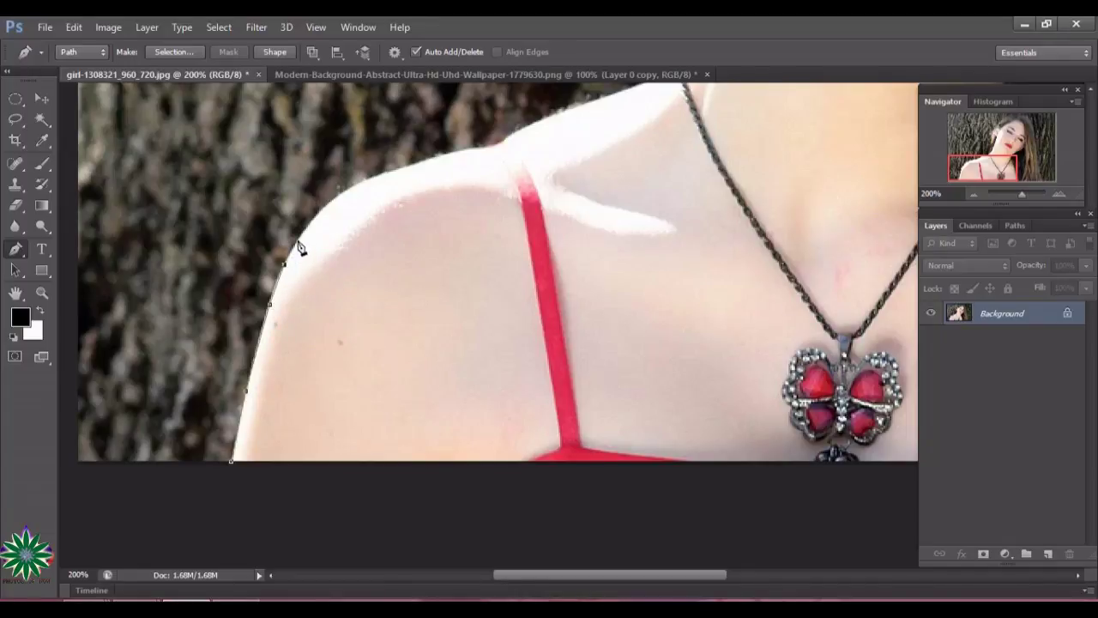
left_click(334, 198)
left_click(367, 179)
left_click(446, 155)
left_click(498, 146)
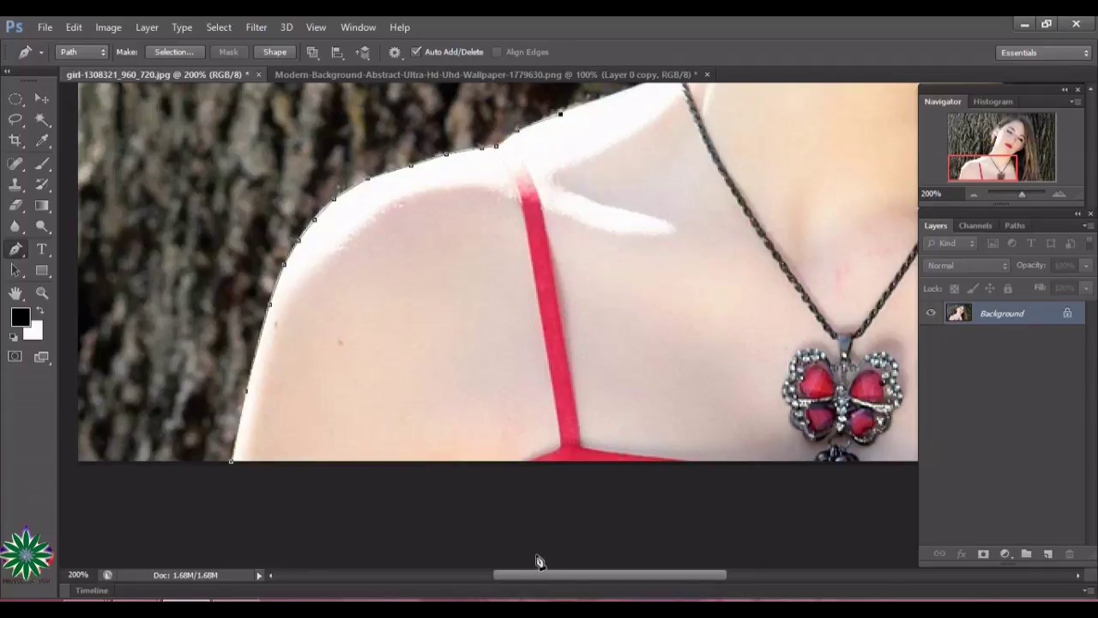
left_click_drag(549, 573, 594, 577)
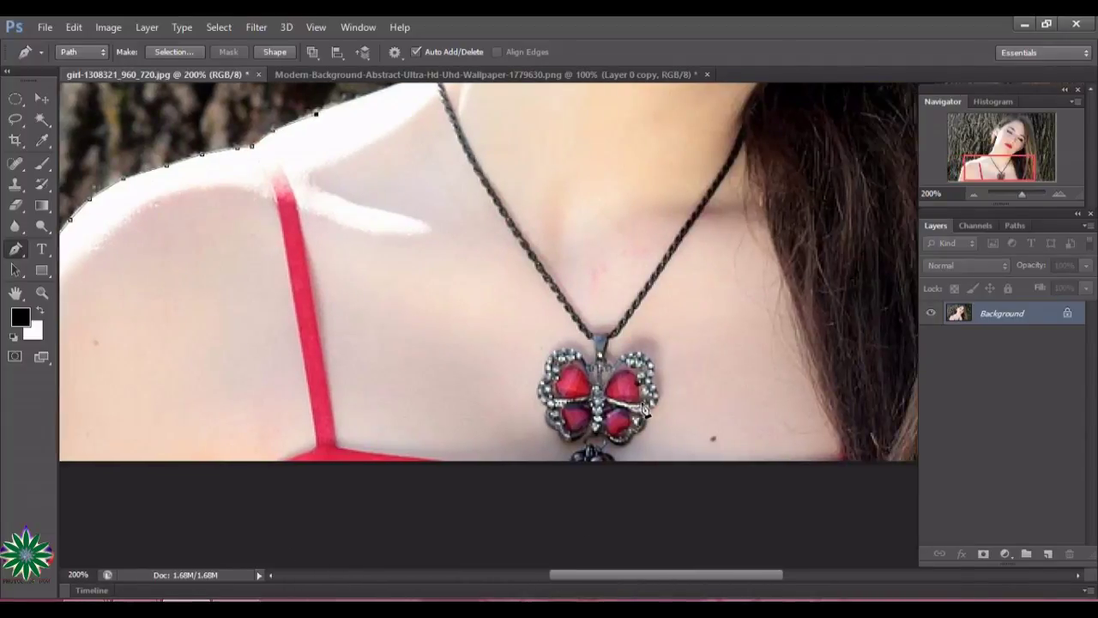
scroll(642, 407, "up", 3)
scroll(639, 418, "up", 2)
scroll(637, 420, "up", 1)
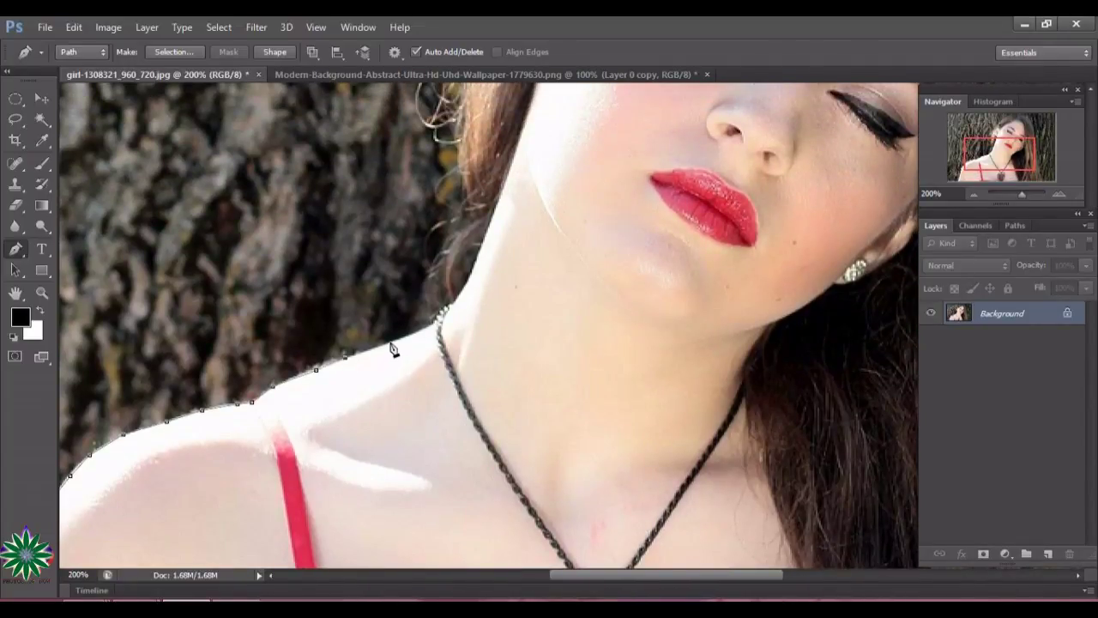
Continue the path up the neck and along the hair edge toward the crown
left_click(428, 329)
scroll(502, 381, "up", 2)
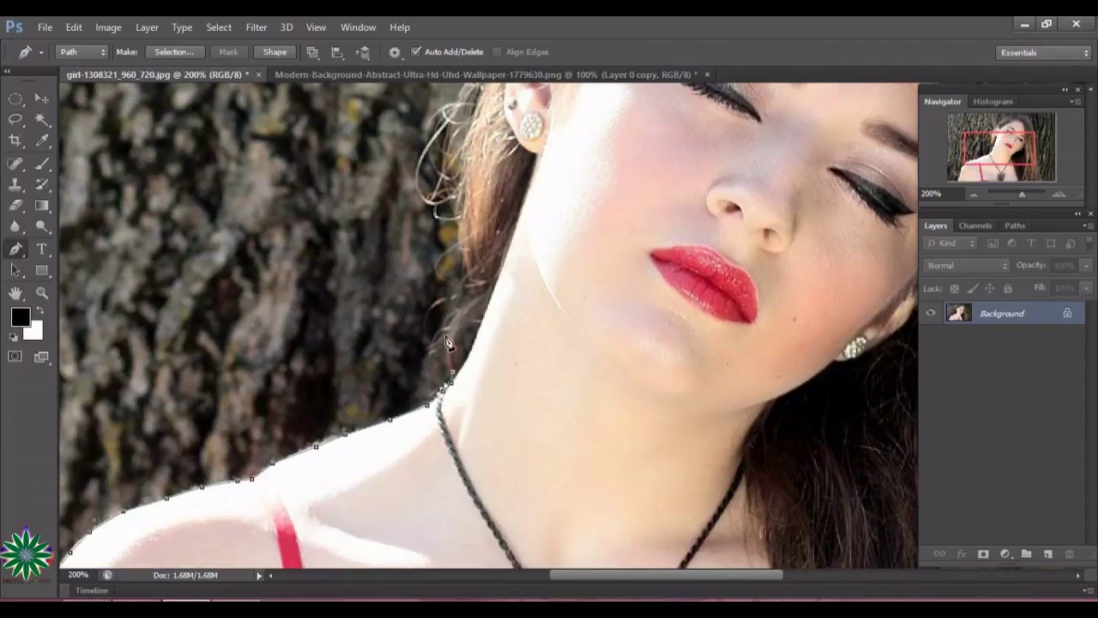
left_click_drag(450, 302, 459, 292)
left_click(459, 216)
scroll(463, 230, "up", 2)
scroll(493, 290, "up", 2)
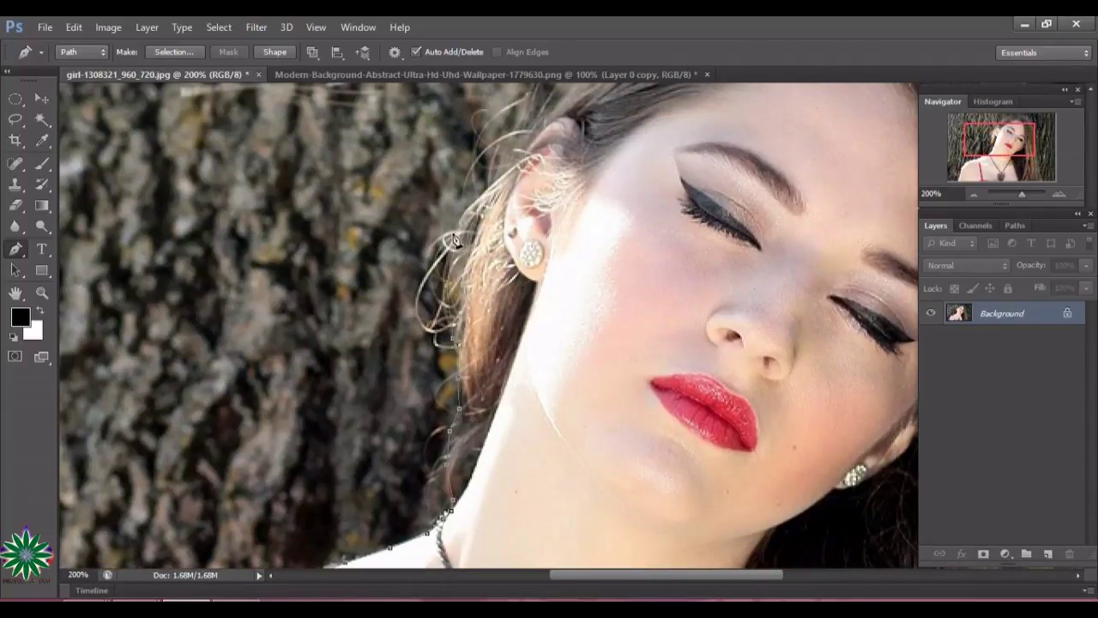
scroll(541, 215, "up", 2)
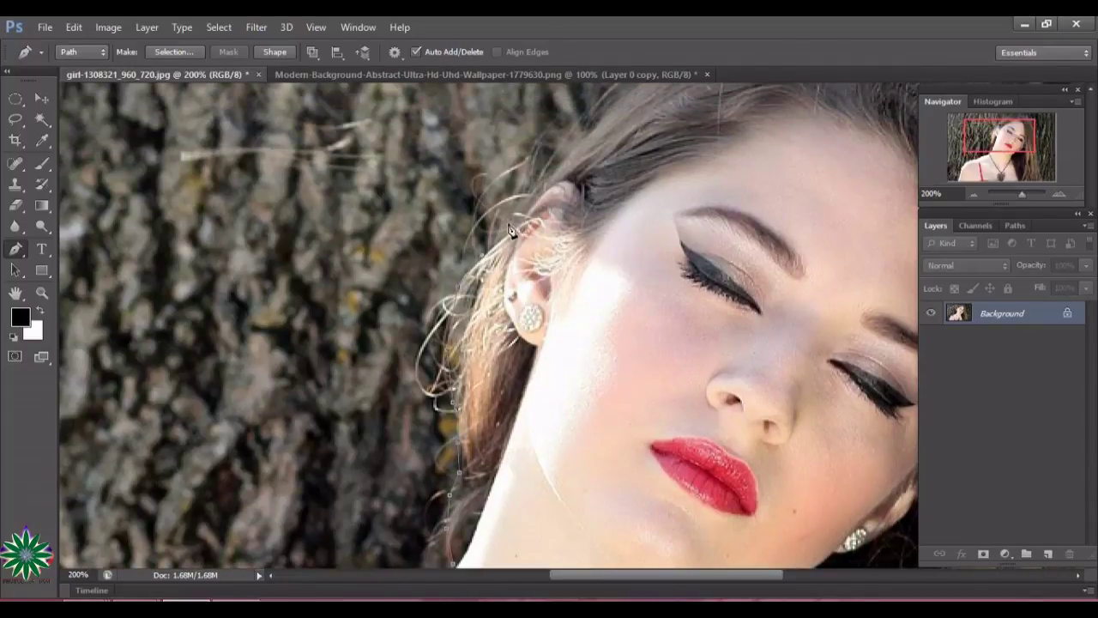
scroll(567, 274, "up", 1)
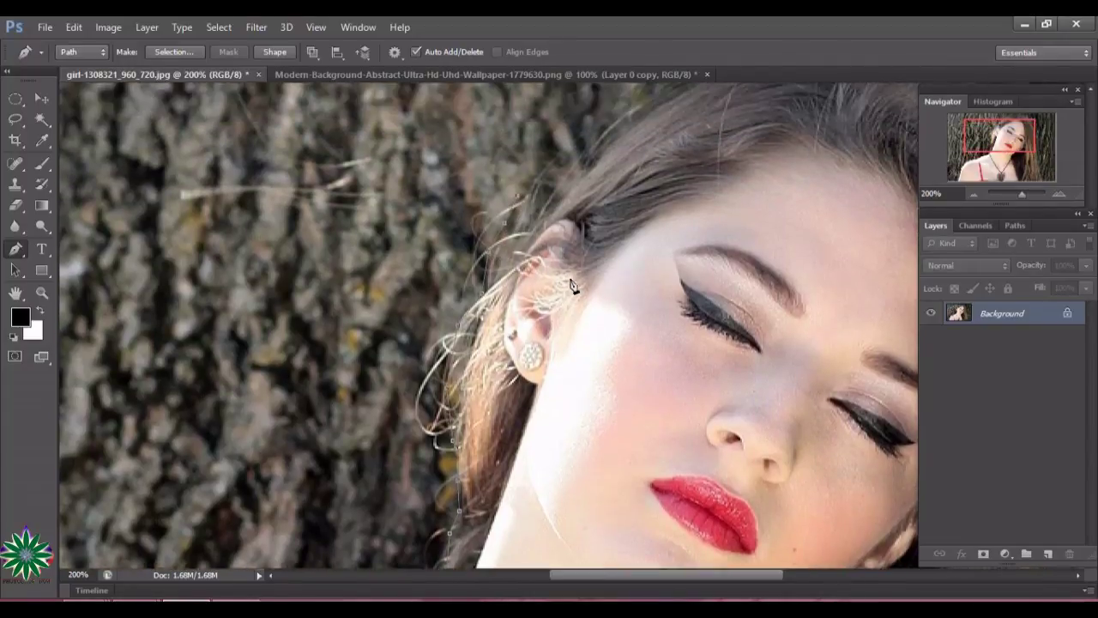
scroll(566, 275, "up", 2)
scroll(562, 271, "up", 1)
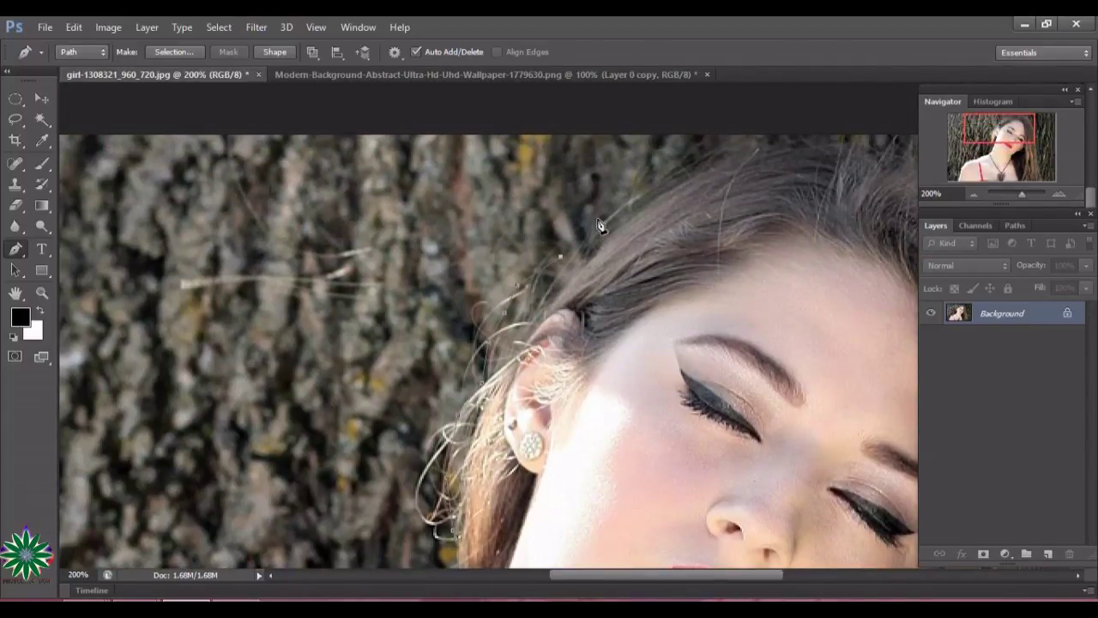
left_click(628, 202)
left_click(665, 176)
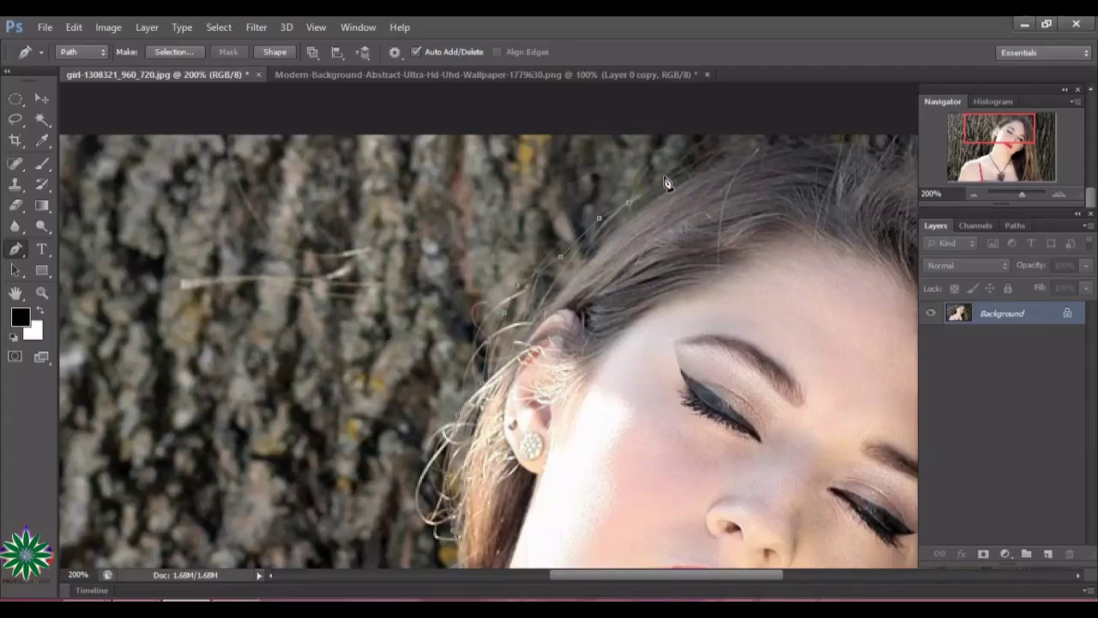
left_click(704, 151)
left_click(743, 147)
Trace the path across the top of the head and down the right side of the hair
left_click_drag(599, 572, 665, 576)
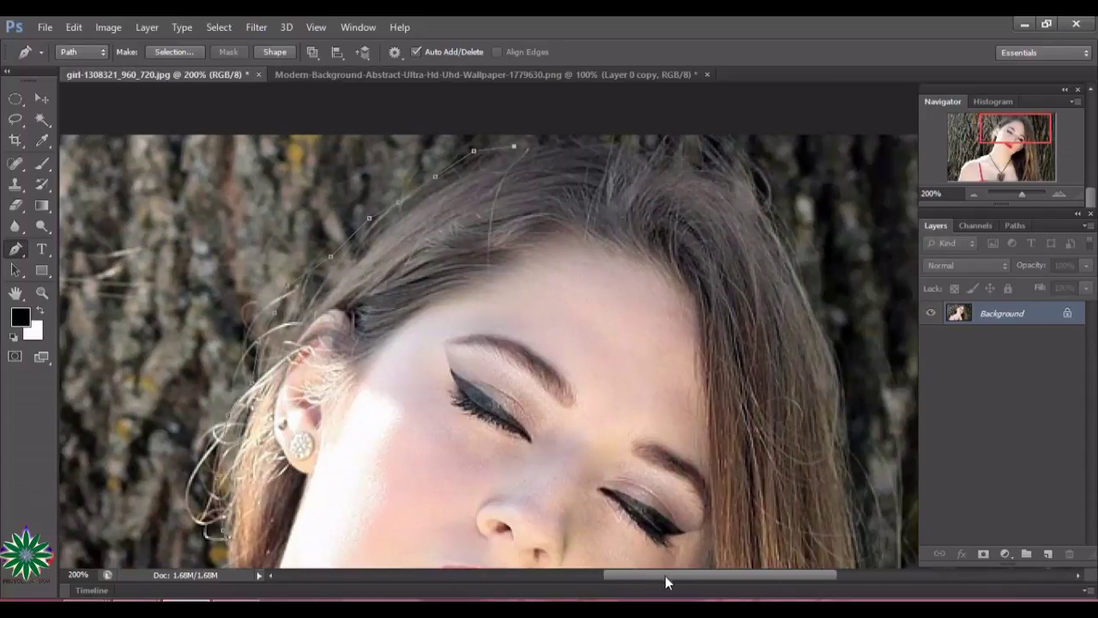
left_click(560, 141)
left_click(599, 139)
left_click(665, 151)
left_click(697, 155)
left_click(728, 163)
left_click(747, 167)
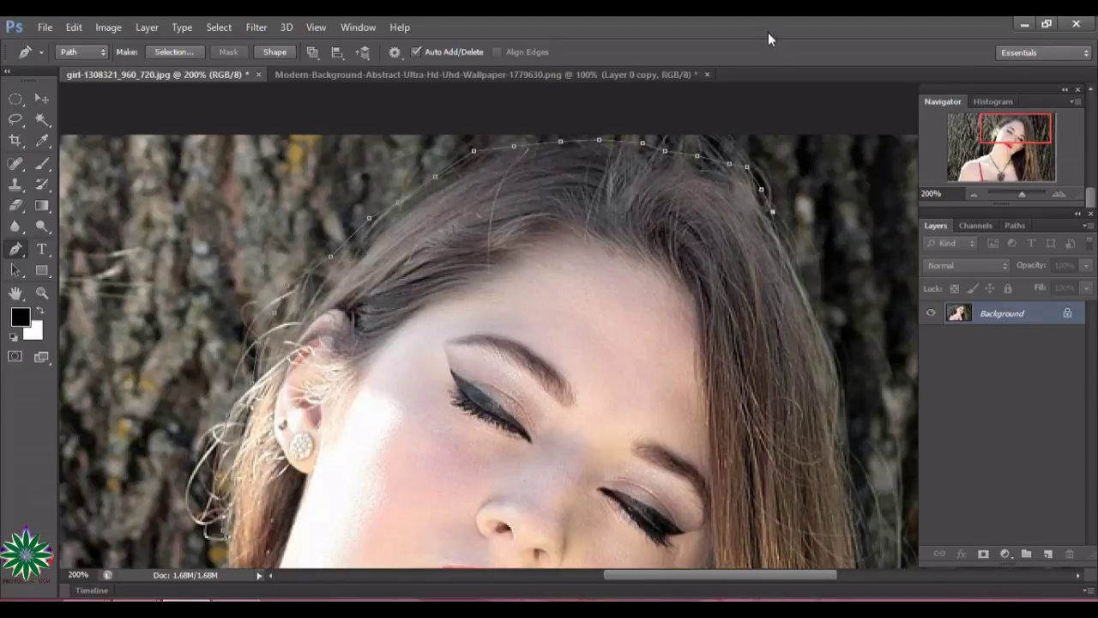
left_click(800, 250)
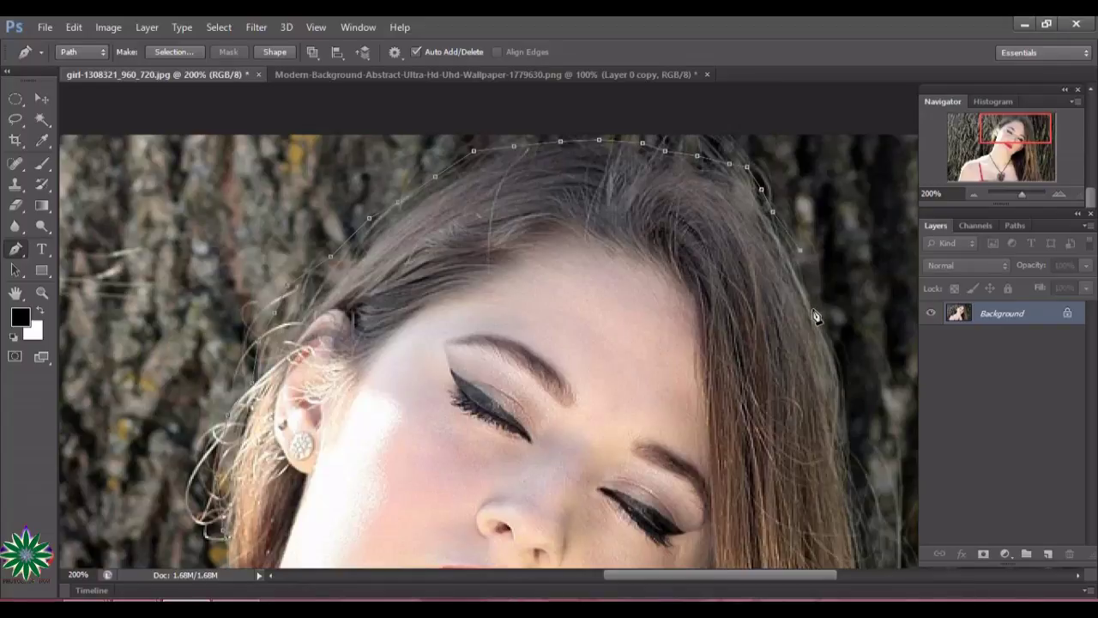
left_click(841, 372)
Continue the path down the right hair edge around the loose strands
left_click_drag(813, 584, 845, 583)
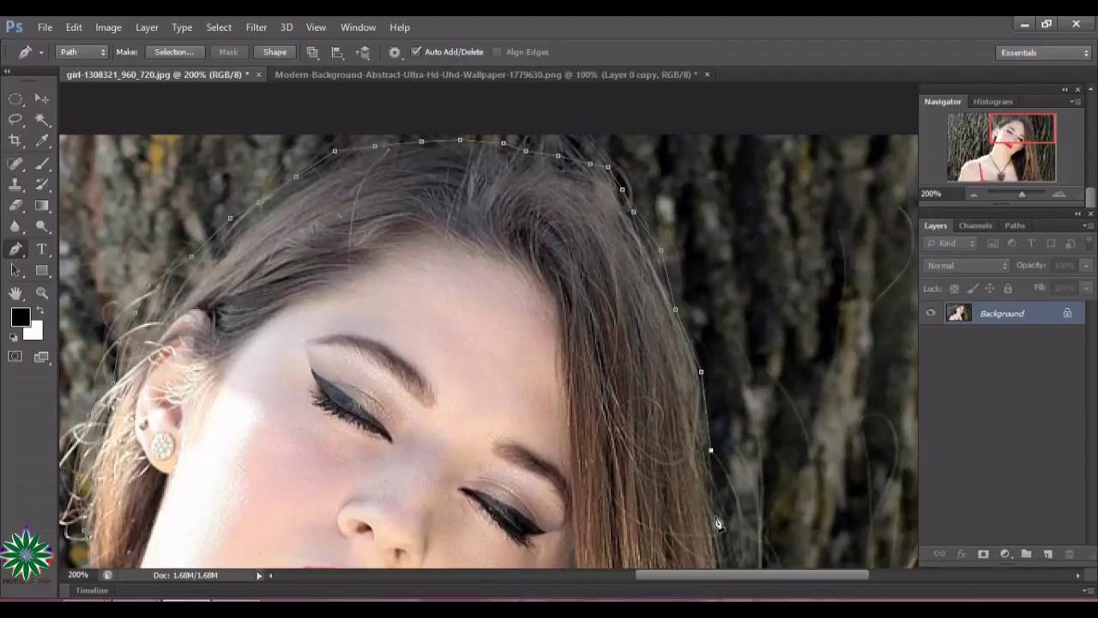
scroll(719, 519, "down", 2)
scroll(766, 477, "down", 1)
scroll(767, 478, "down", 1)
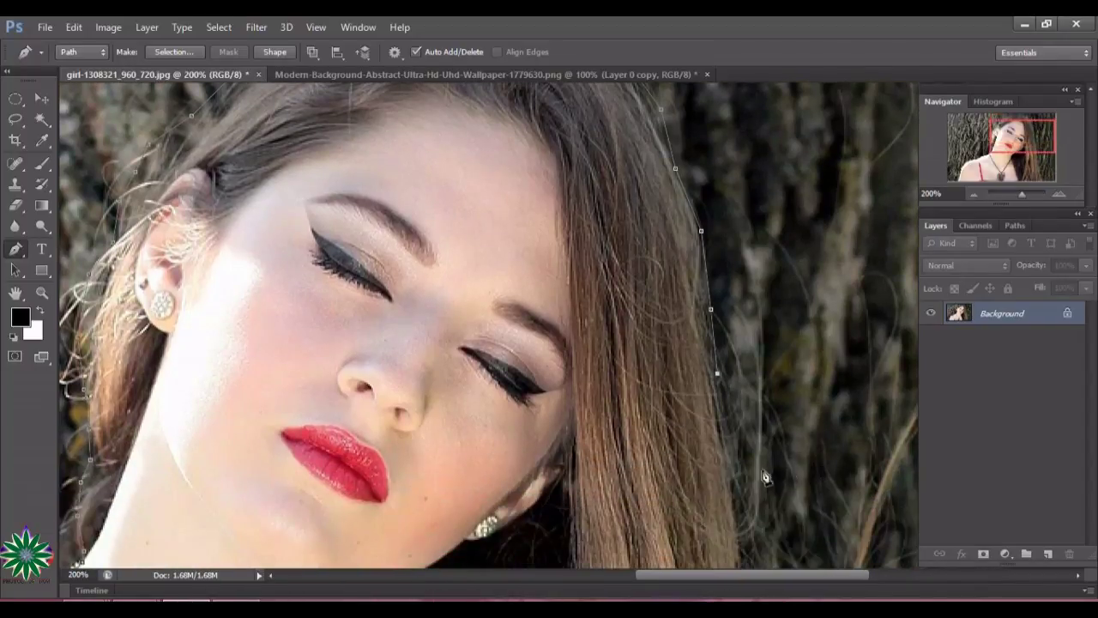
left_click(739, 471)
scroll(742, 472, "down", 2)
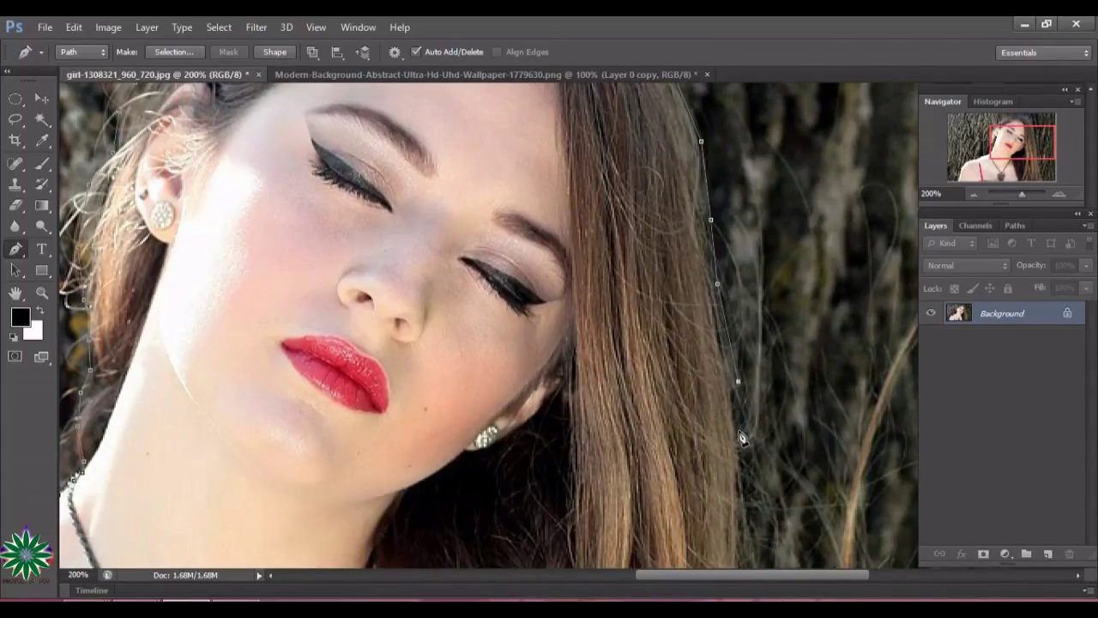
left_click(742, 432)
scroll(758, 444, "down", 2)
scroll(759, 445, "up", 1)
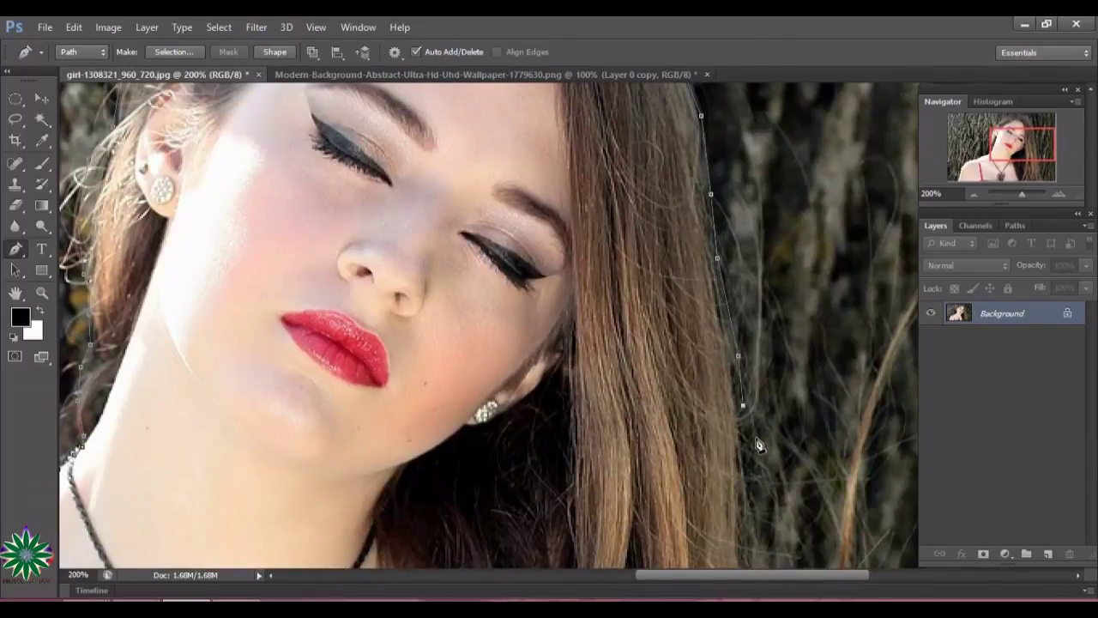
left_click(744, 478)
scroll(829, 467, "down", 2)
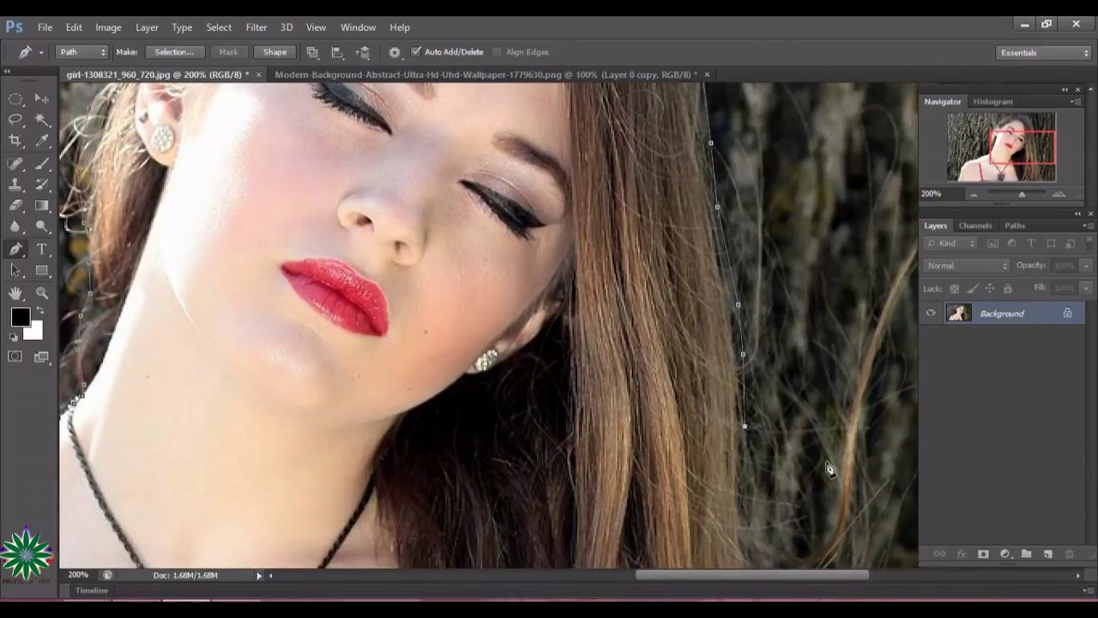
scroll(825, 469, "down", 2)
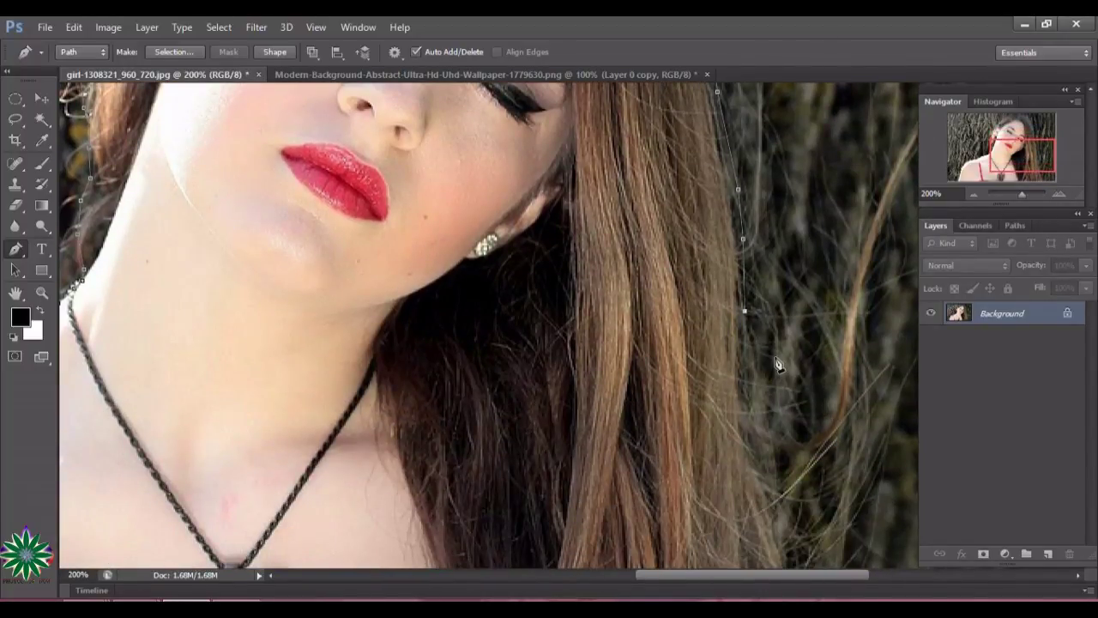
left_click(775, 357)
left_click(830, 400)
left_click(884, 461)
Trace along the photo's bottom edge and close the path at the starting anchor
scroll(881, 493, "down", 2)
scroll(880, 486, "down", 1)
left_click(870, 394)
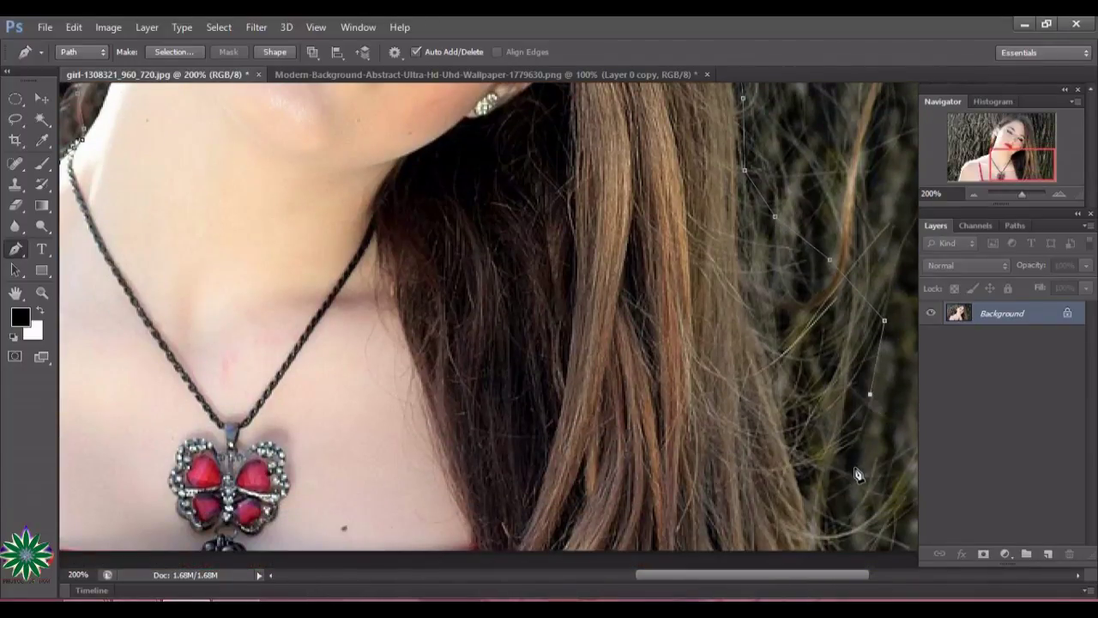
left_click(859, 477)
scroll(861, 481, "down", 2)
left_click(867, 438)
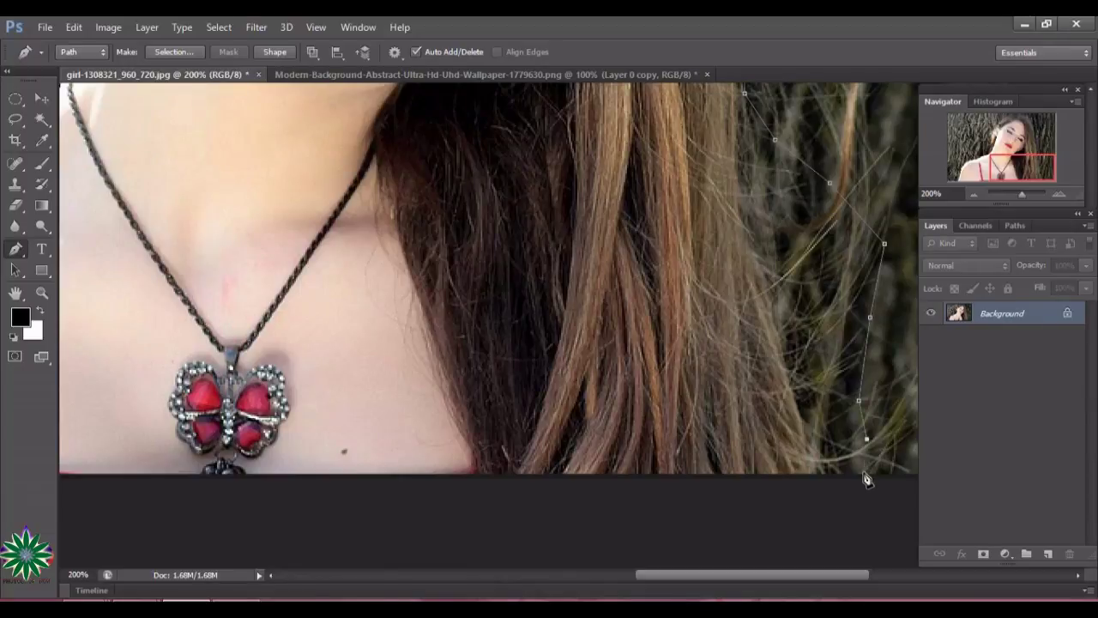
left_click(864, 473)
left_click(852, 476)
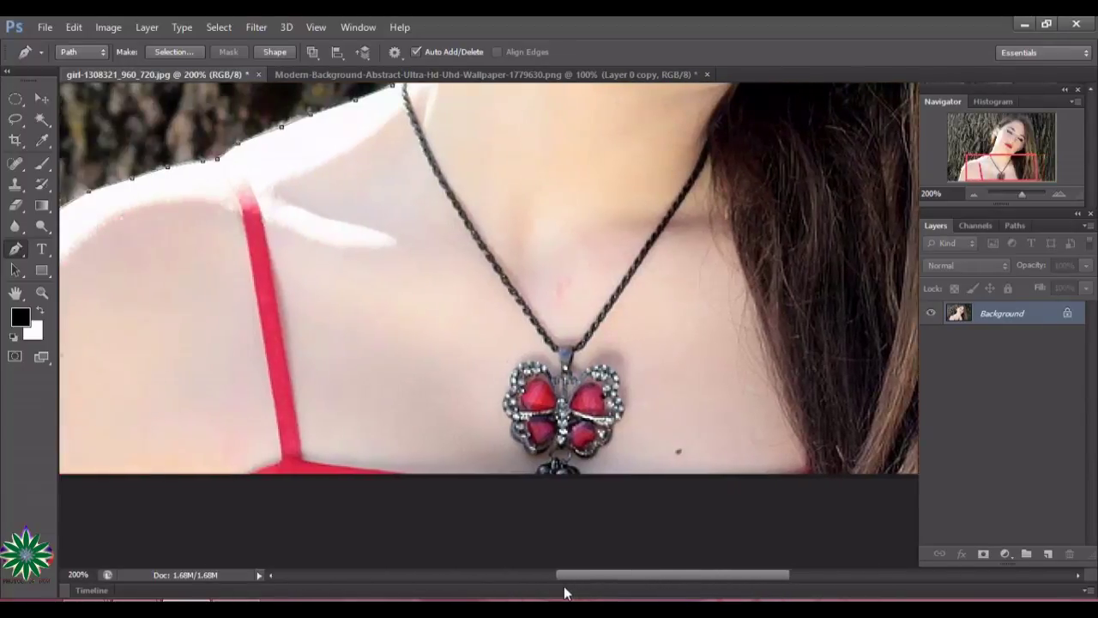
left_click_drag(643, 578, 466, 575)
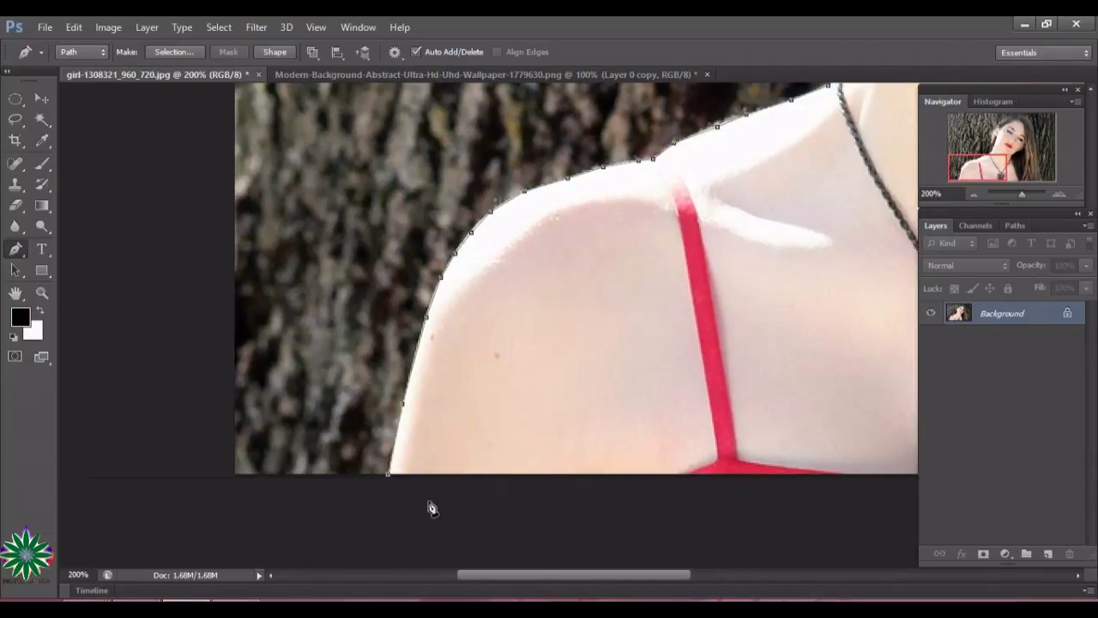
left_click(389, 478)
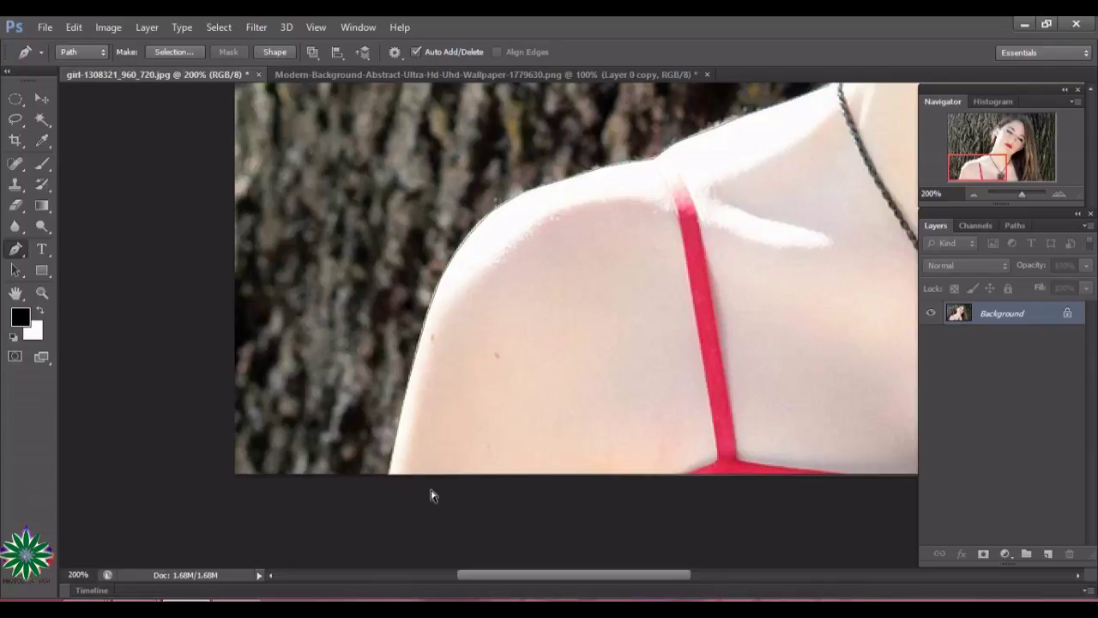
Load the closed path as a selection and zoom out to 100% to see the whole woman
key("ctrl+Return")
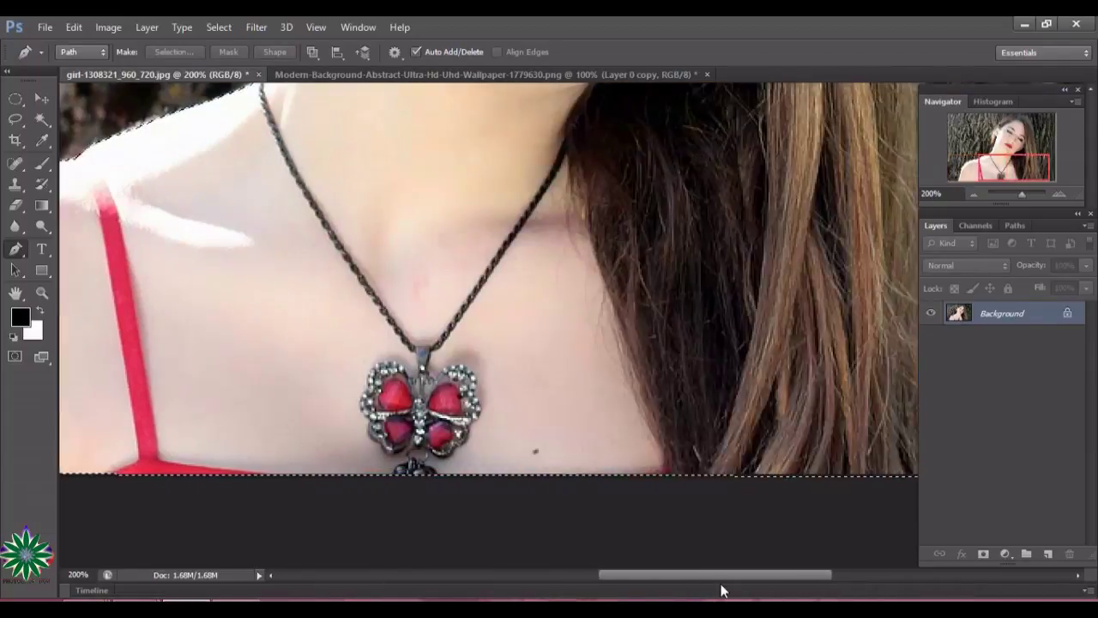
left_click_drag(570, 583, 714, 583)
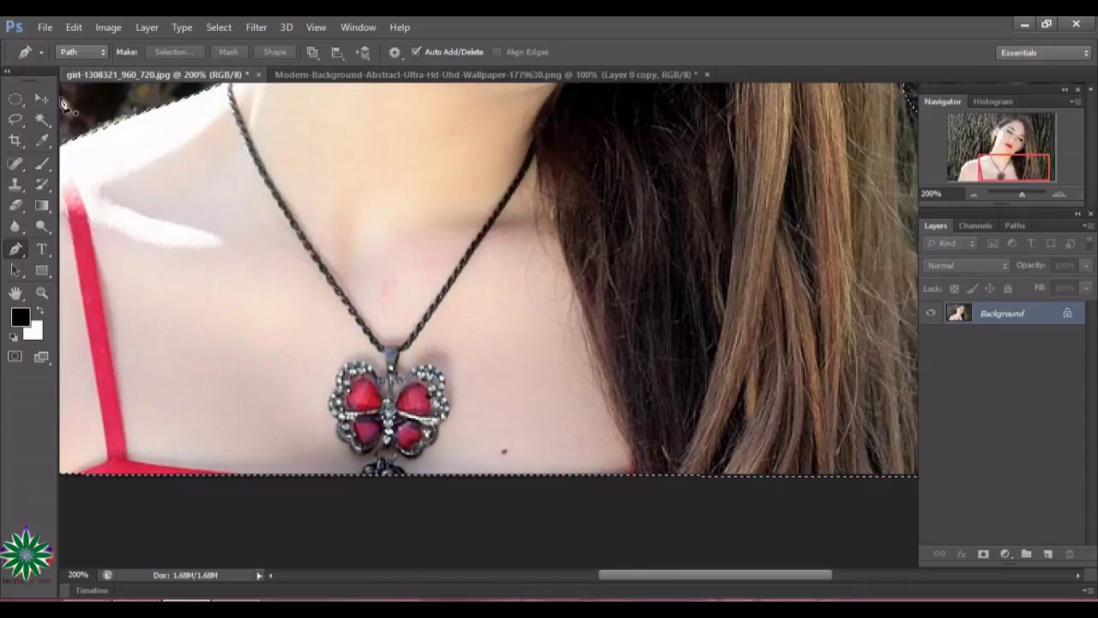
left_click(40, 292)
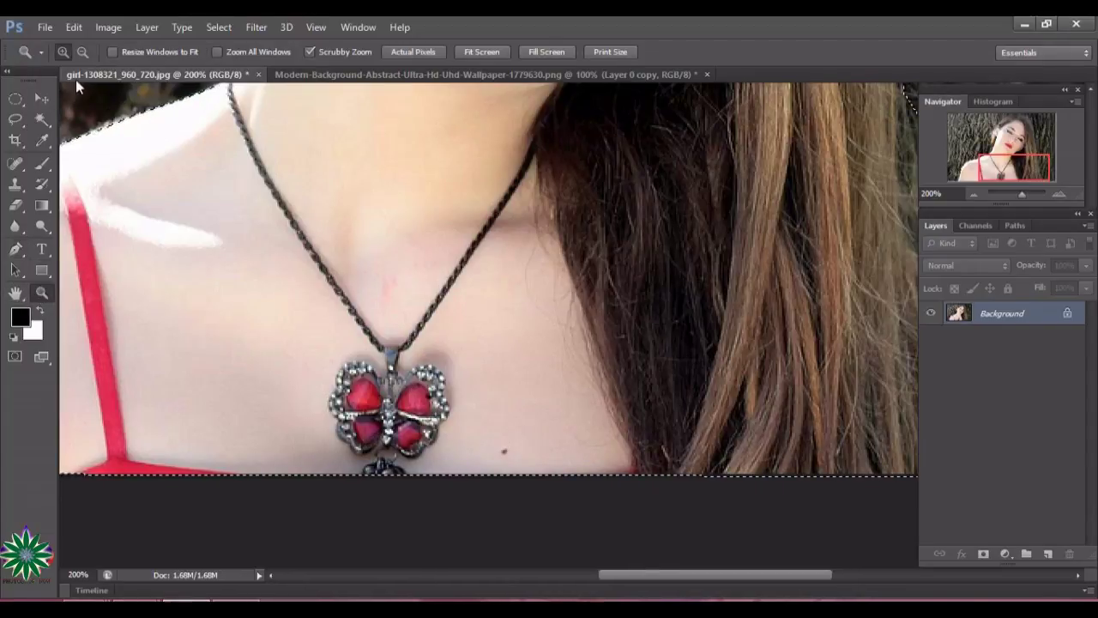
left_click(83, 51)
left_click(403, 226)
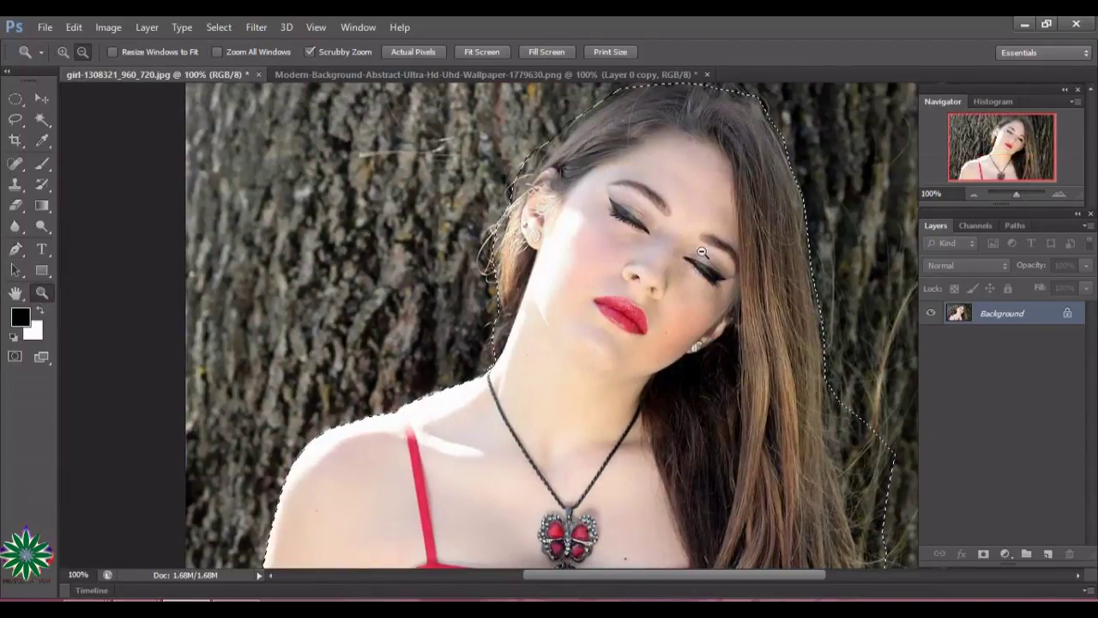
left_click(42, 100)
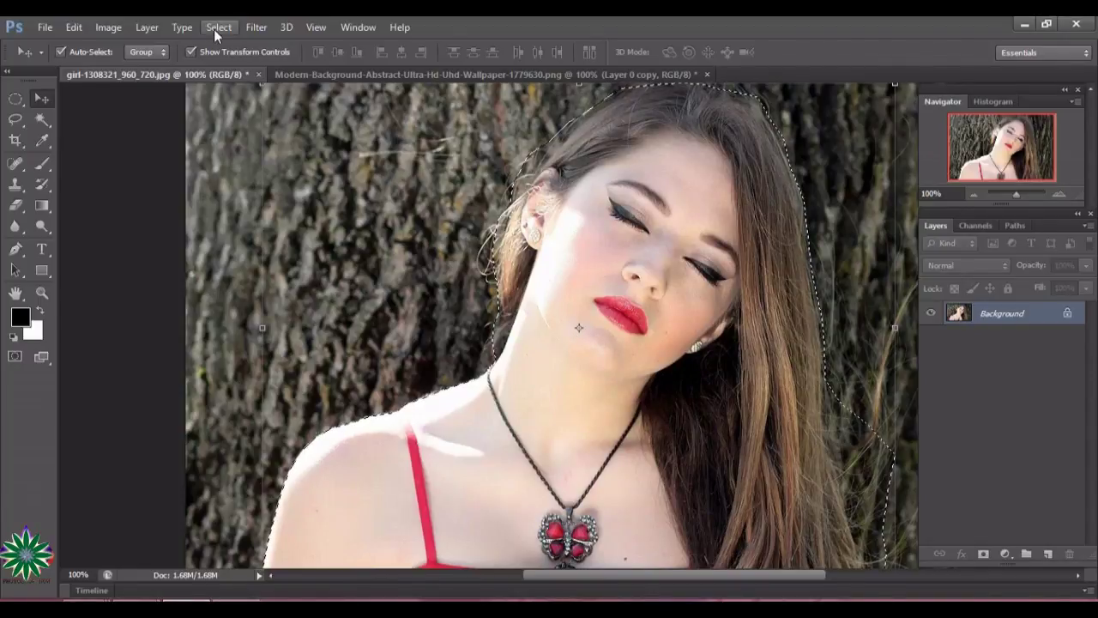
Feather the woman's selection by 10 pixels using Select > Modify > Feather
left_click(256, 26)
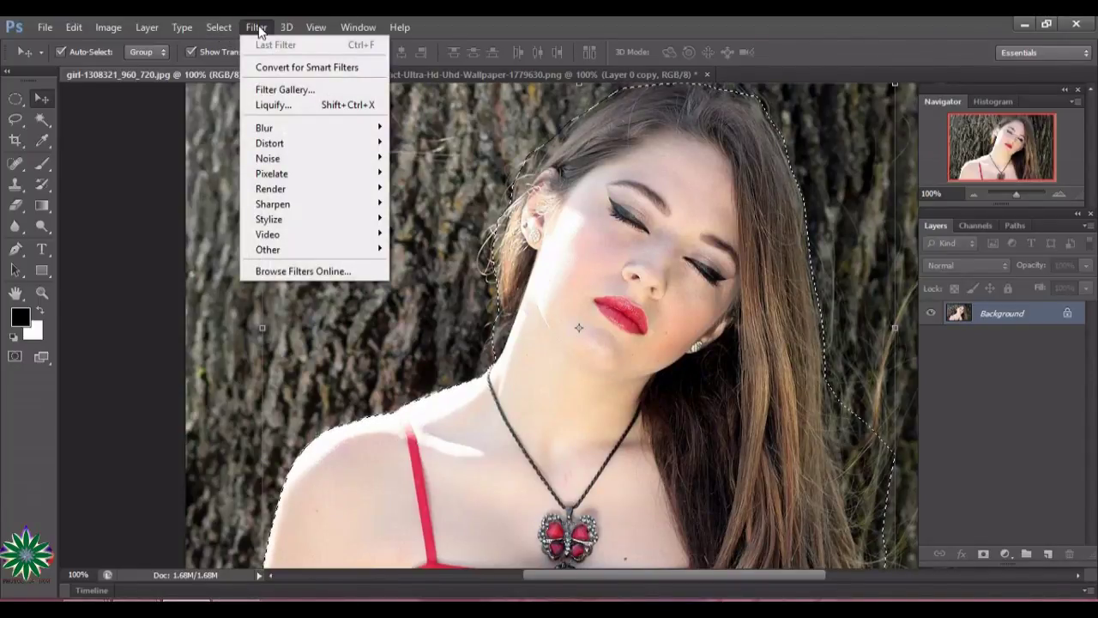
left_click(225, 28)
left_click(225, 28)
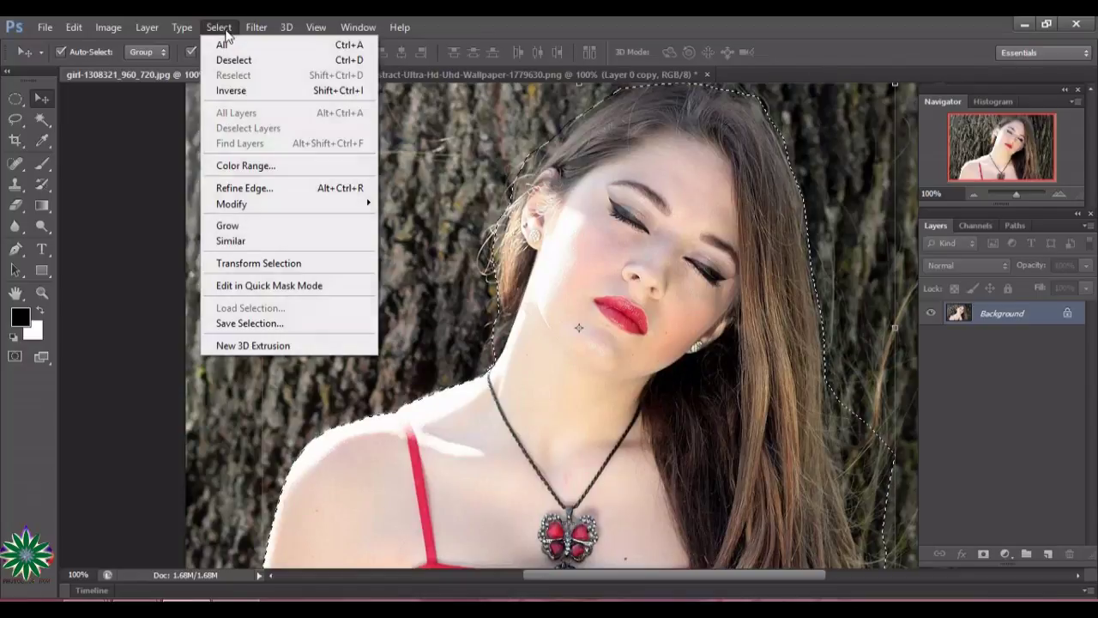
mouse_move(232, 204)
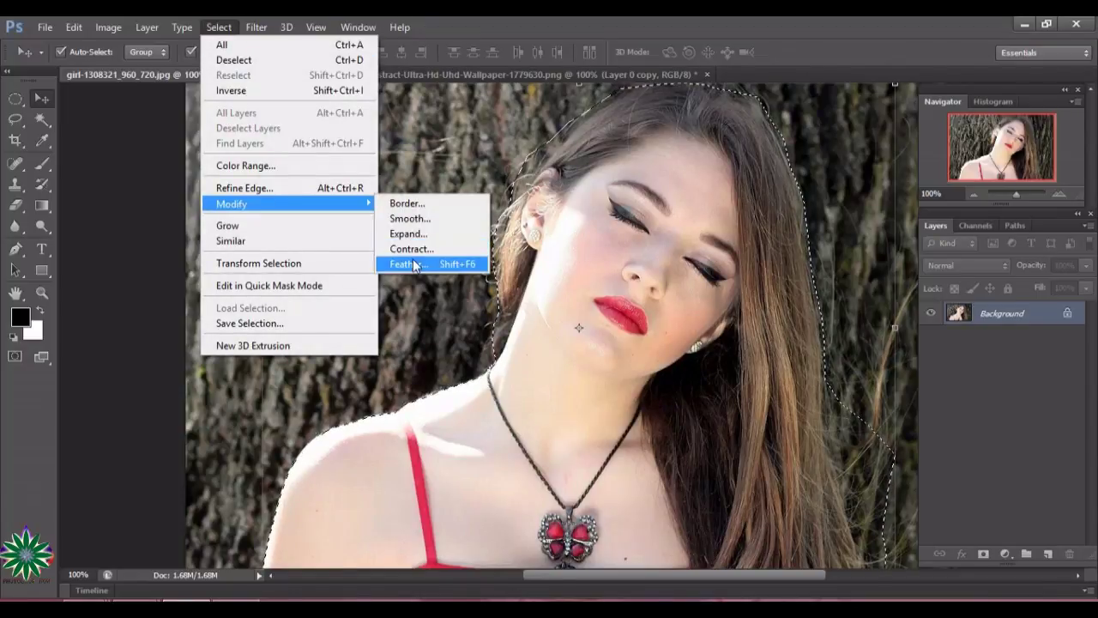
left_click(413, 262)
type("10")
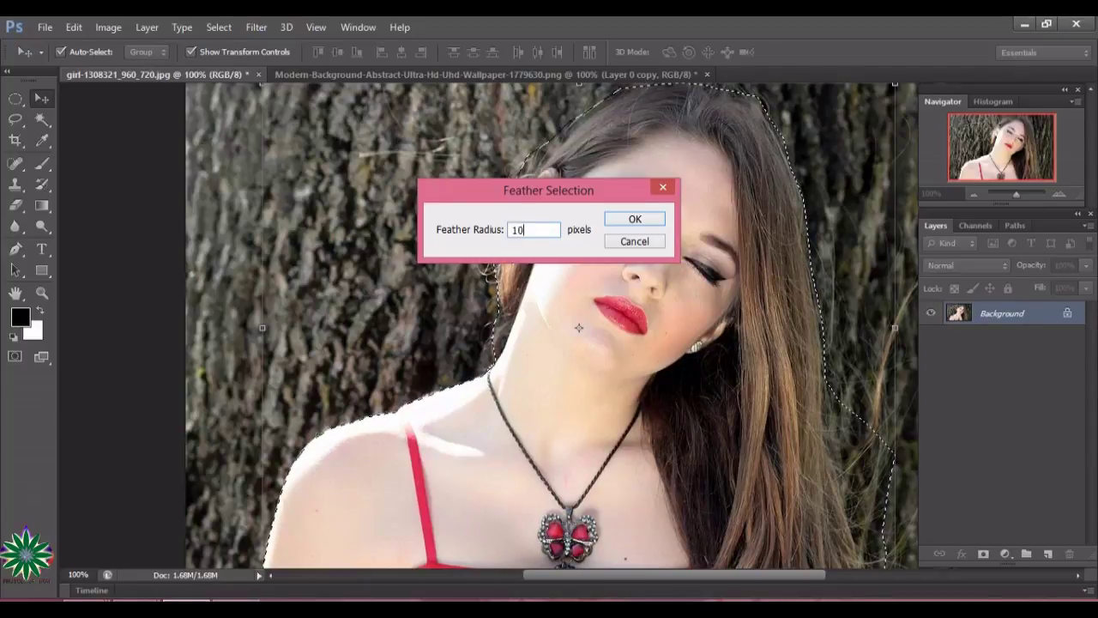
key("Return")
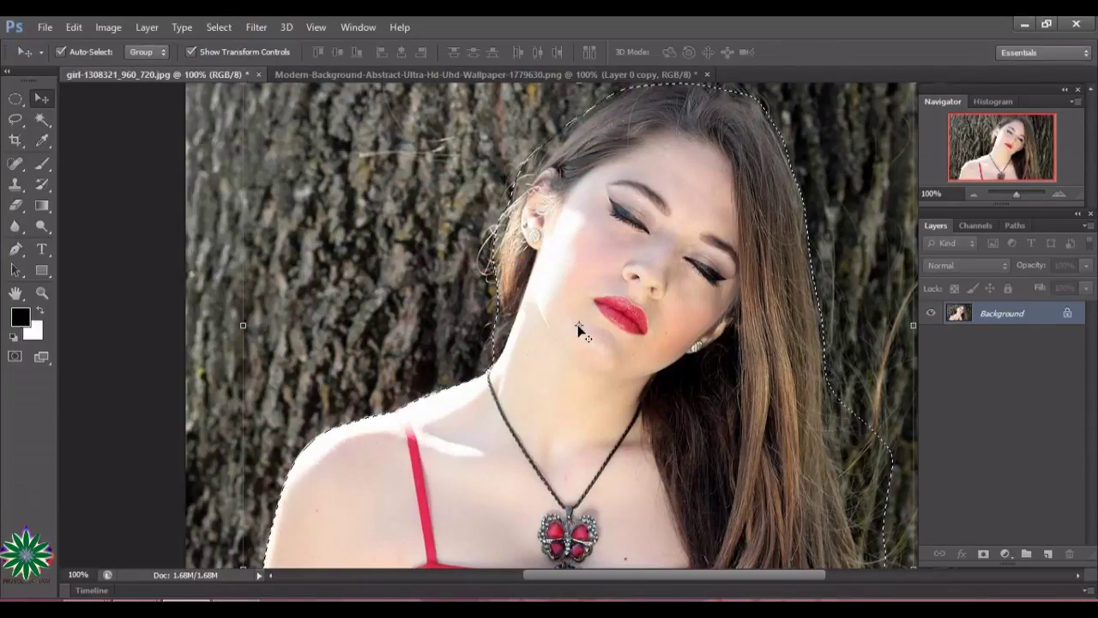
left_click_drag(579, 330, 453, 75)
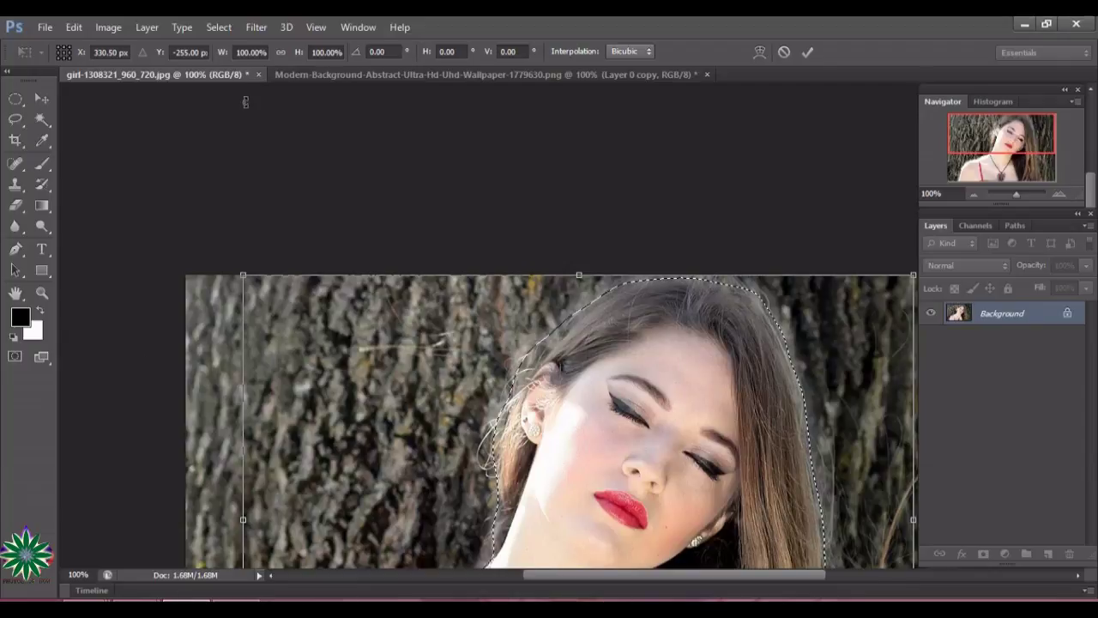
Drag the selected woman with the Move tool onto the wallpaper document's tab
left_click(402, 78)
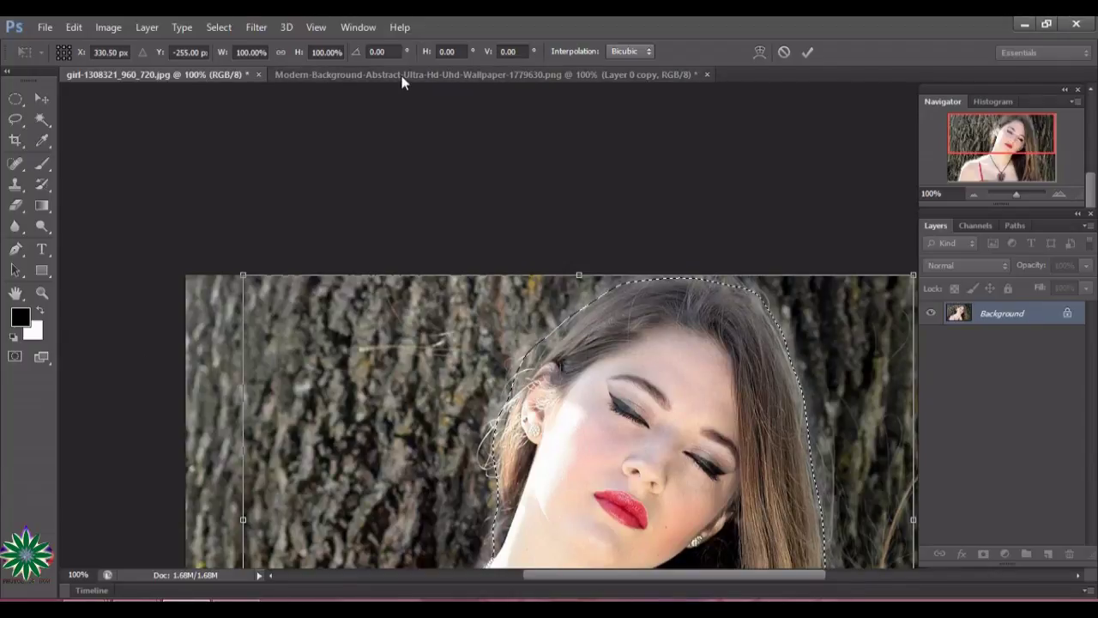
left_click(133, 75)
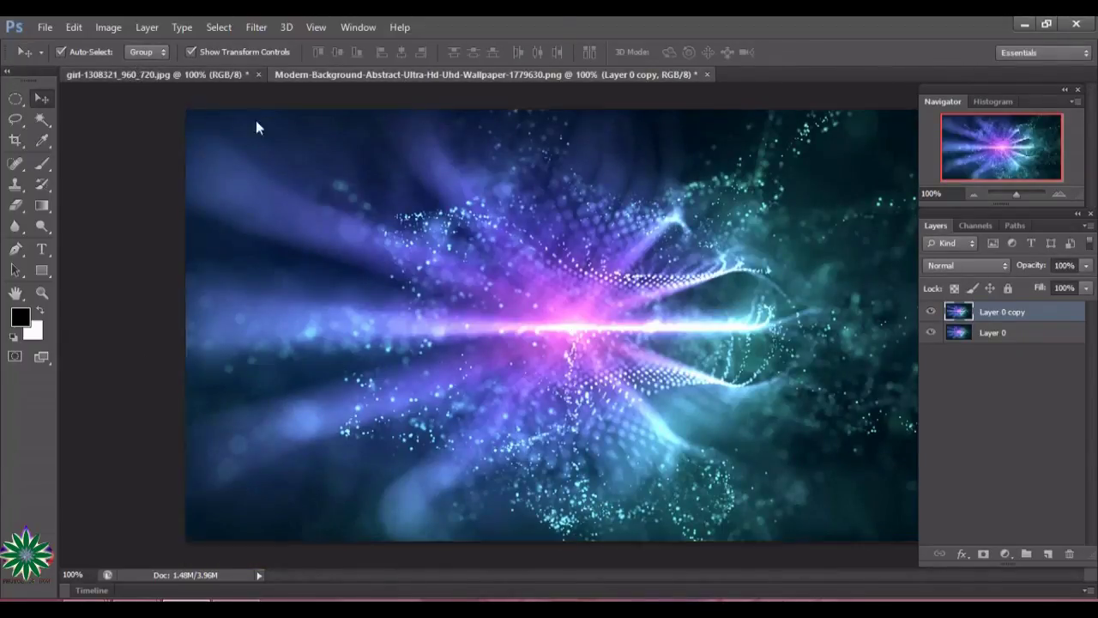
left_click_drag(607, 378, 468, 79)
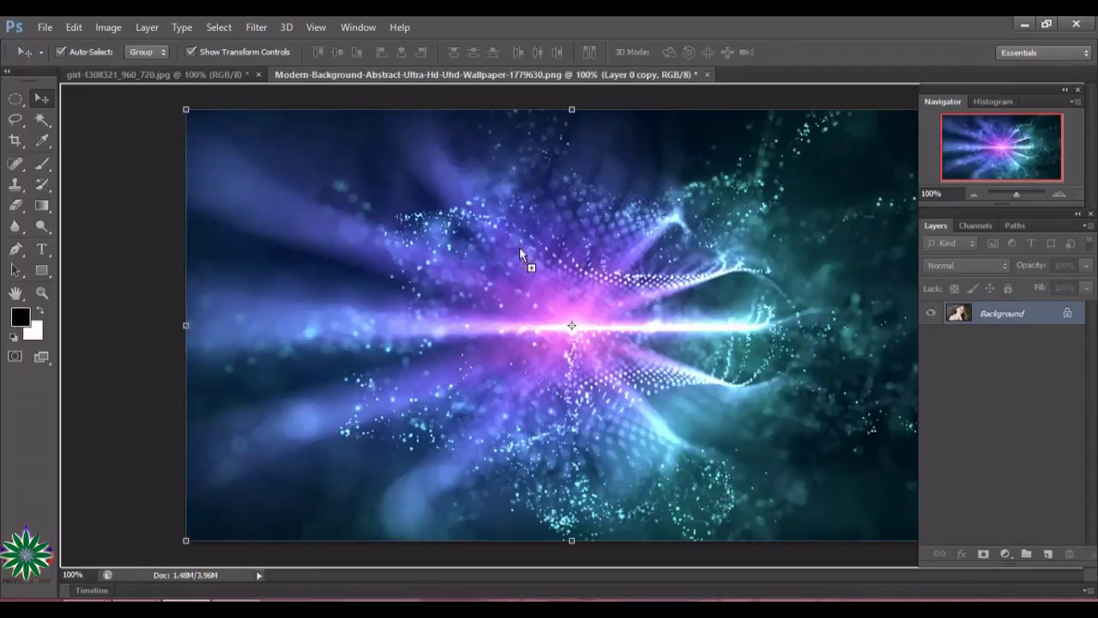
Drop the woman onto the wallpaper as Layer 1, then scale and move her with Free Transform
left_click_drag(467, 79, 519, 268)
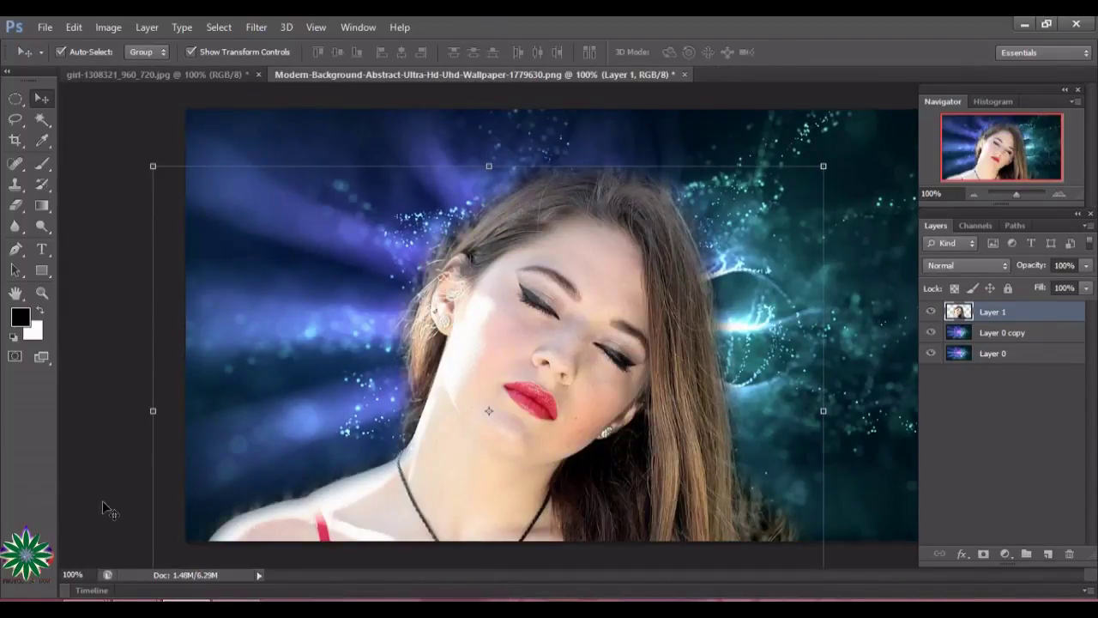
left_click_drag(153, 411, 382, 411)
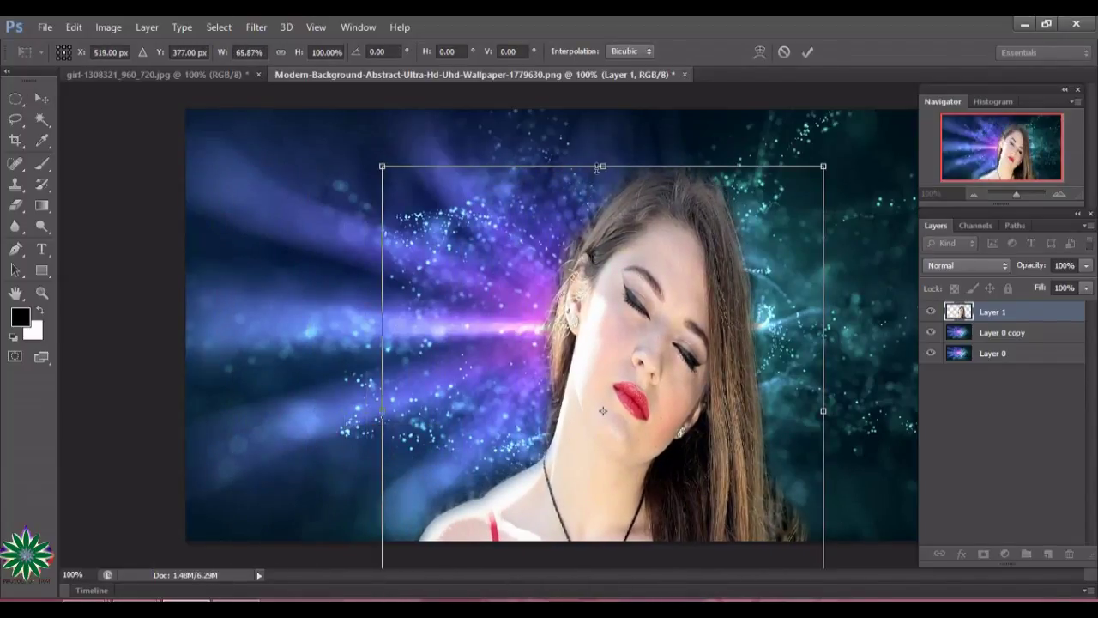
left_click_drag(603, 165, 604, 311)
left_click_drag(624, 390, 599, 277)
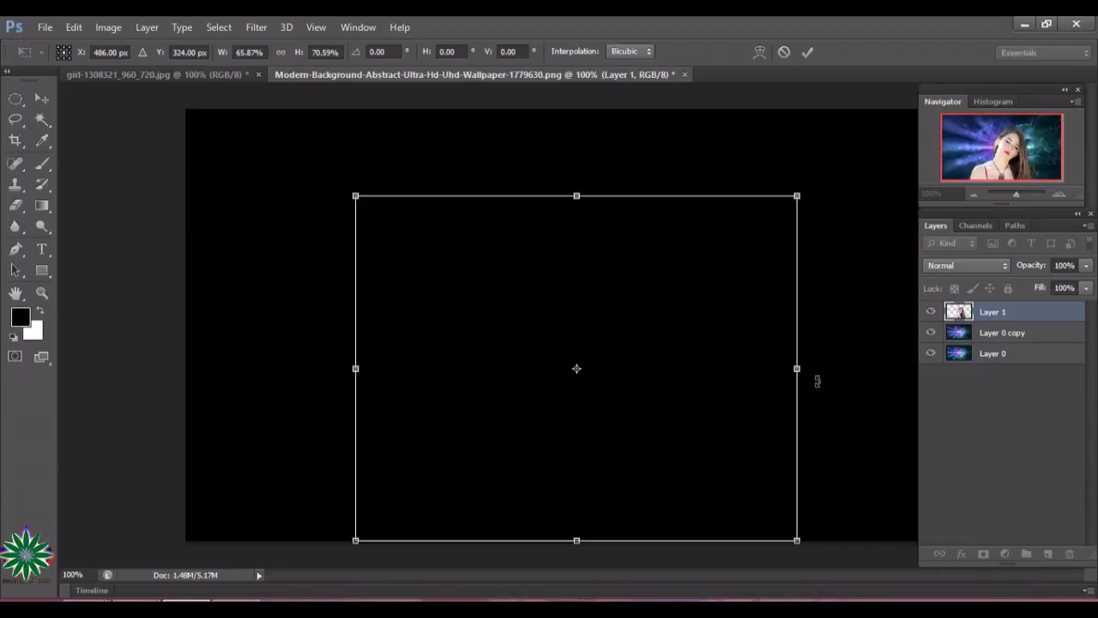
key("Return")
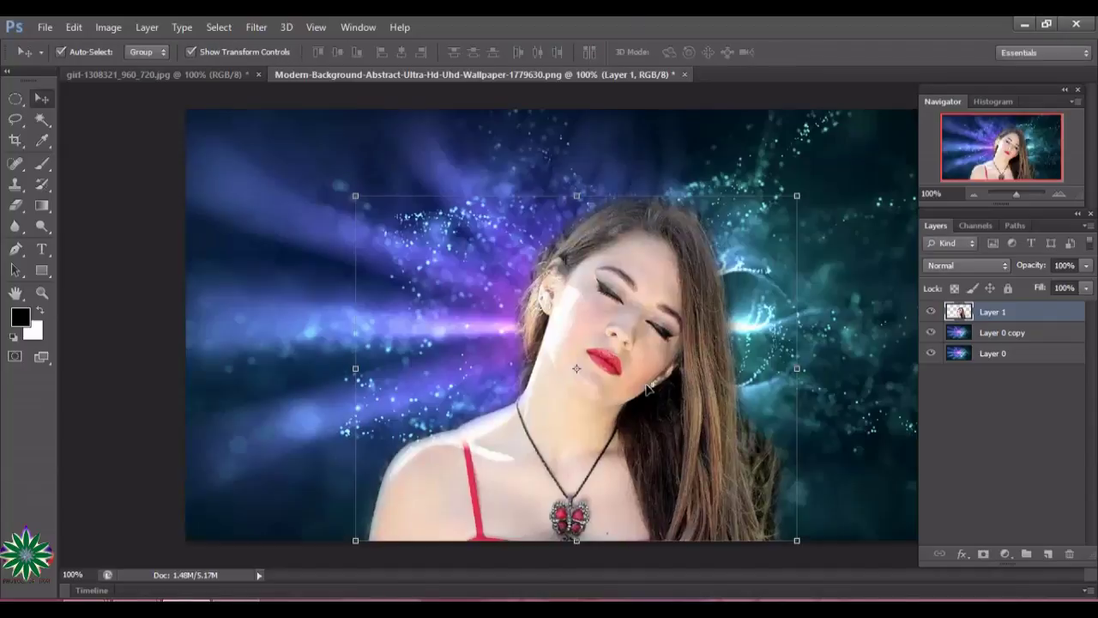
Refine the woman's size to about 99% by 98%, centred in the lower half
left_click_drag(544, 430, 534, 421)
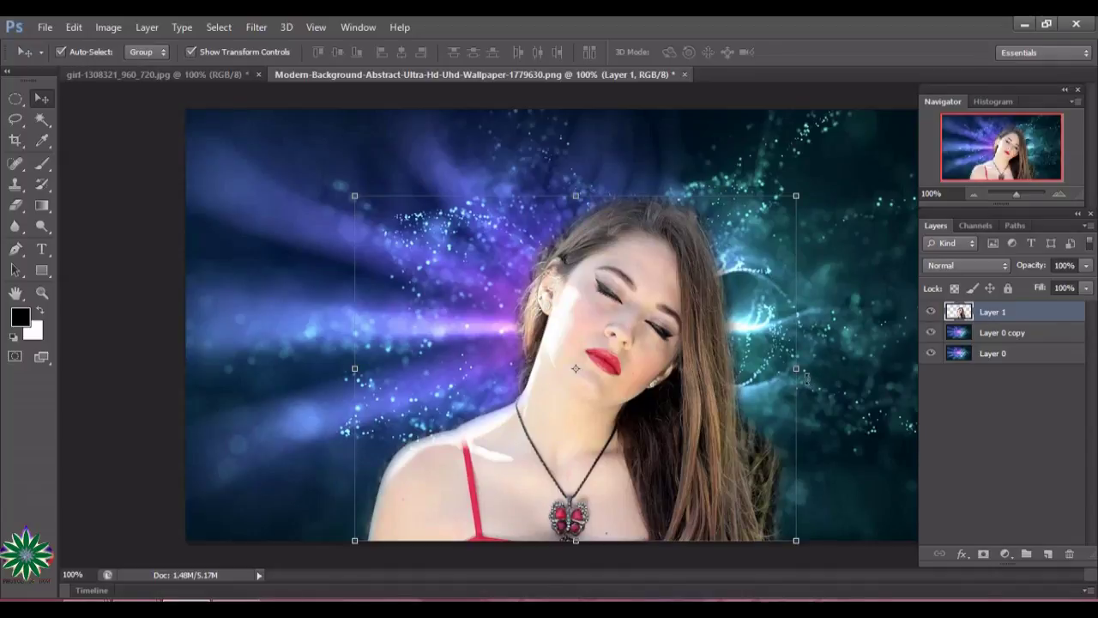
left_click_drag(797, 368, 727, 368)
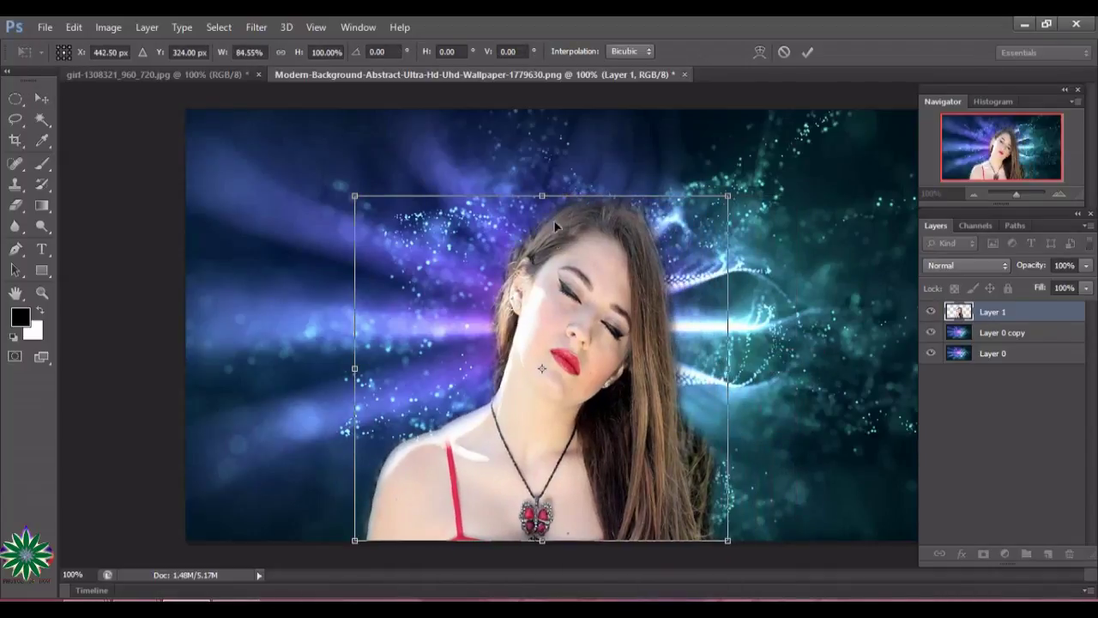
left_click_drag(544, 194, 543, 296)
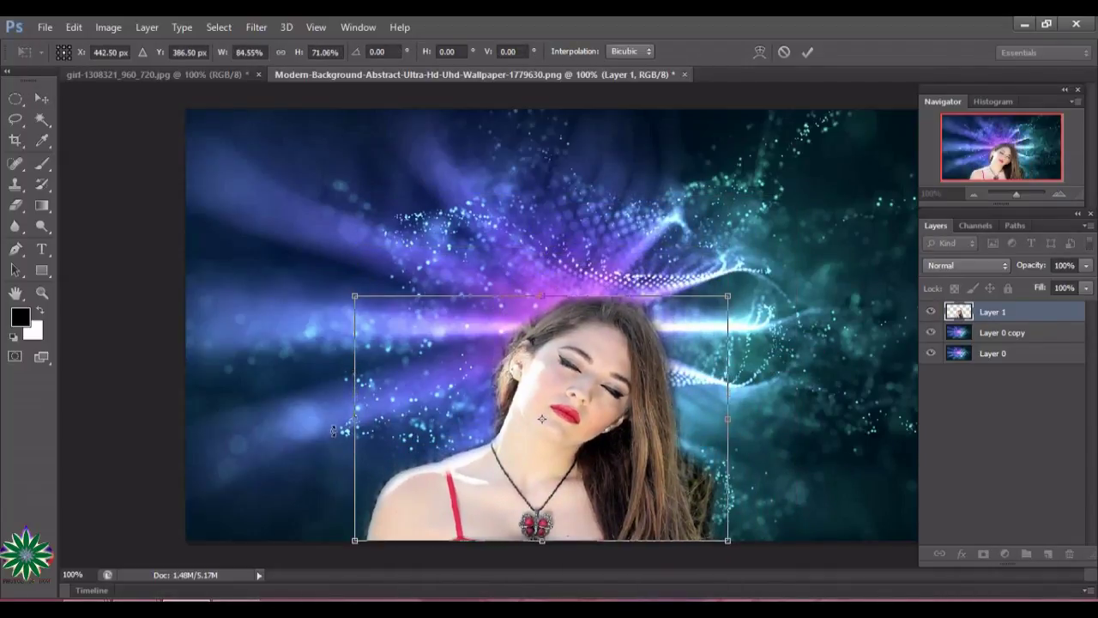
left_click_drag(539, 292, 542, 204)
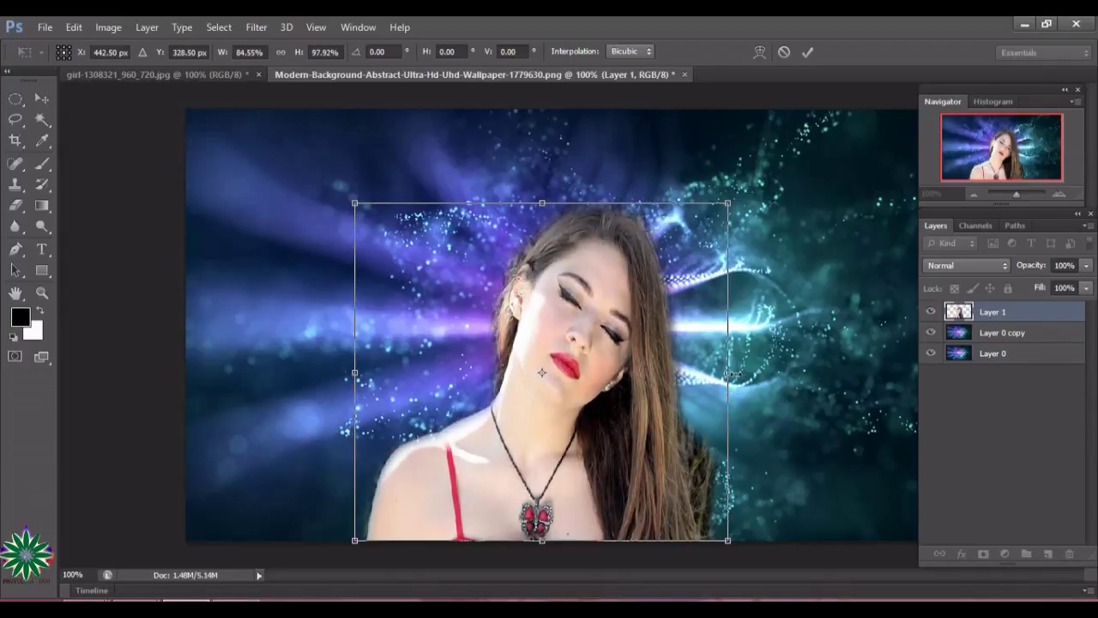
left_click_drag(729, 373, 783, 374)
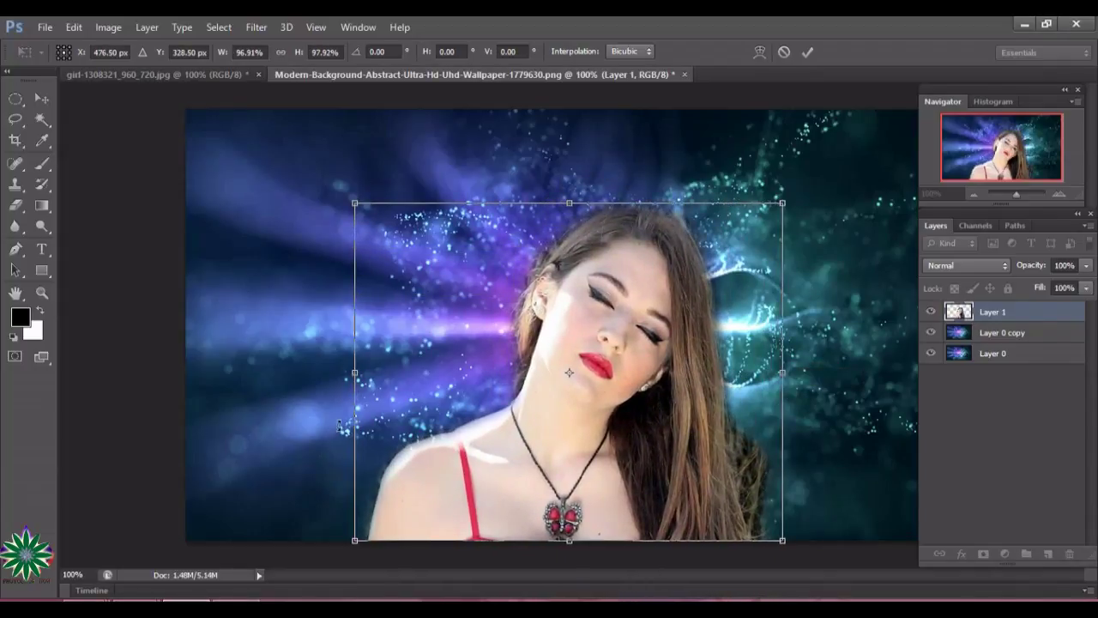
left_click_drag(352, 371, 345, 371)
left_click_drag(502, 396, 497, 392)
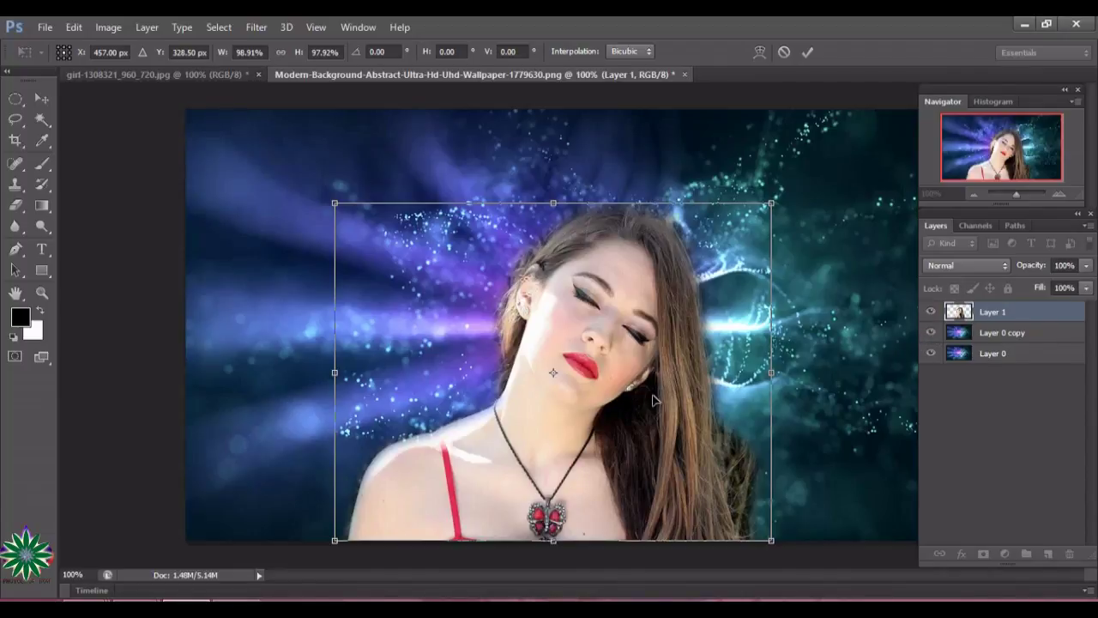
key("Return")
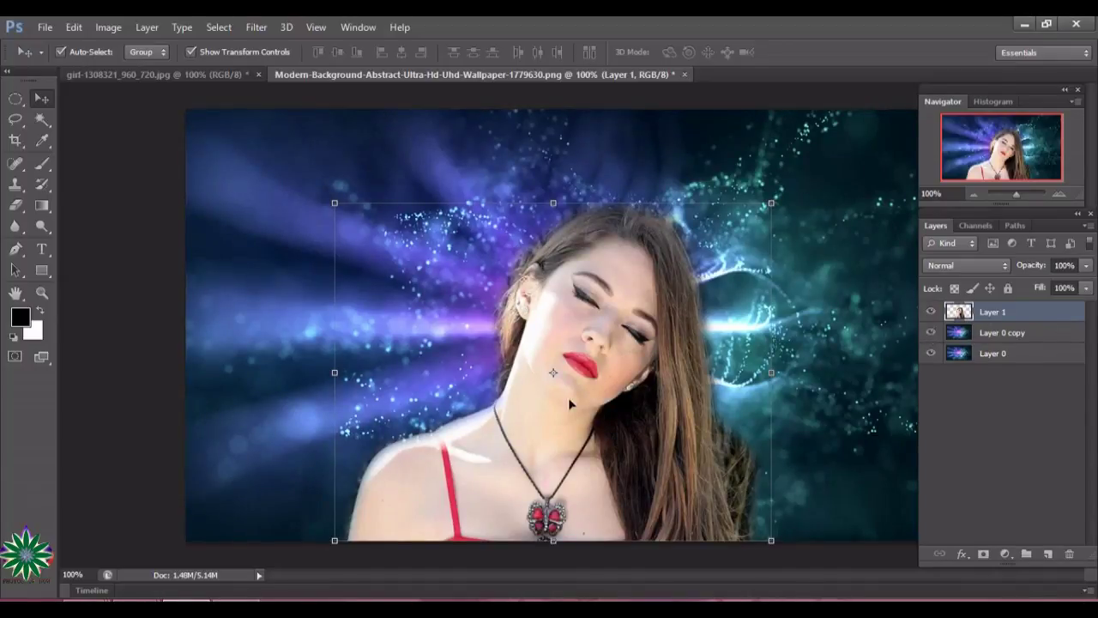
Compare with Layer 1 hidden, then stretch the woman to about 103% height and apply
left_click(931, 311)
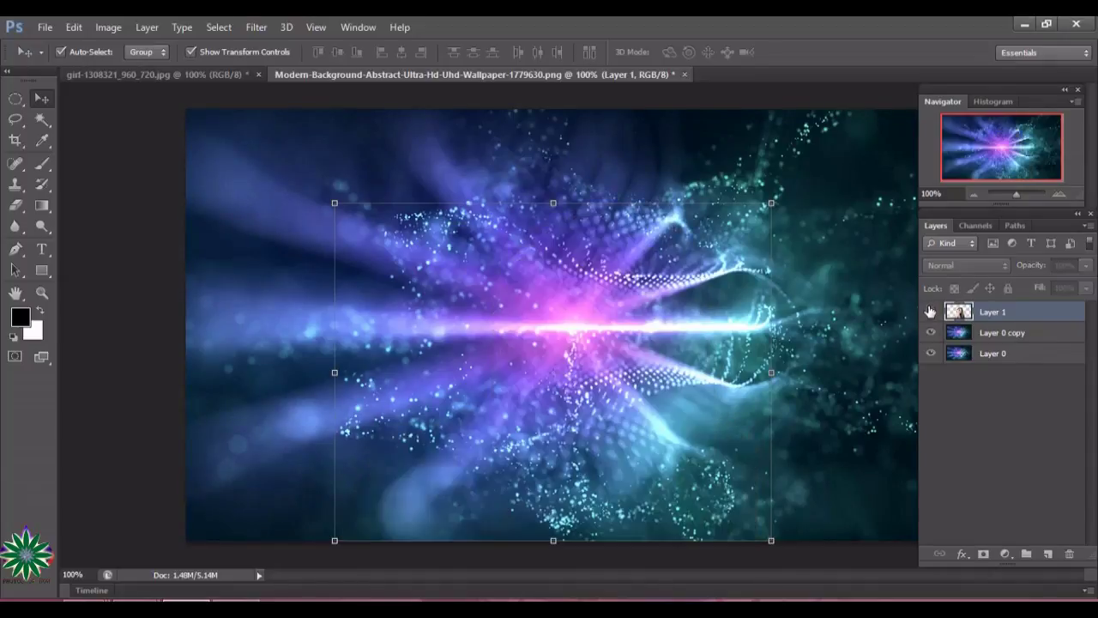
left_click(931, 312)
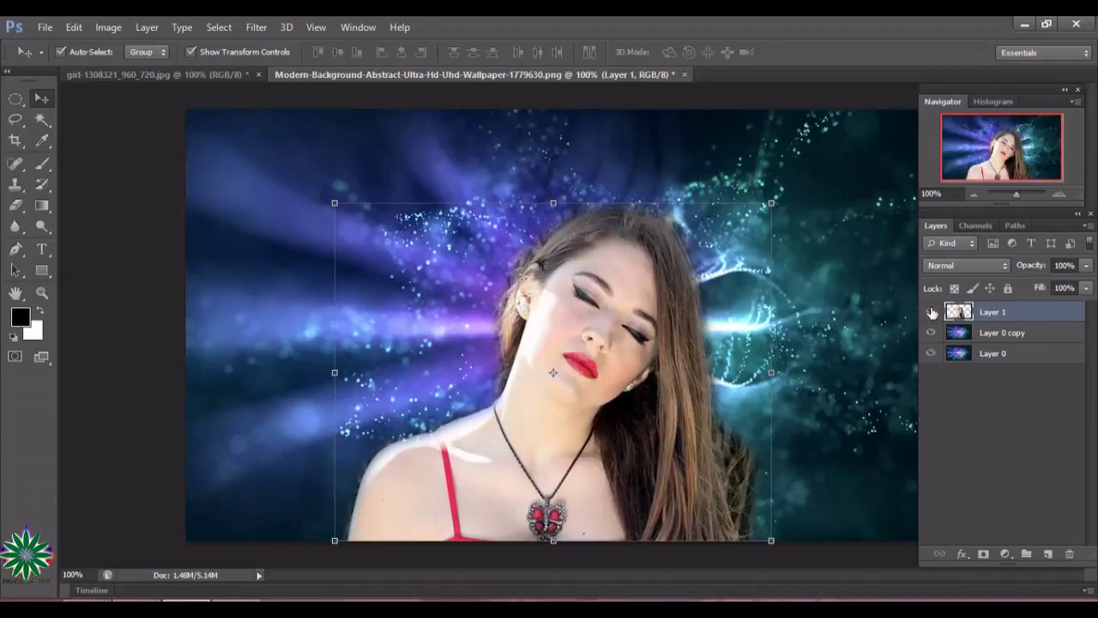
left_click(931, 311)
left_click(932, 312)
left_click_drag(556, 203, 554, 193)
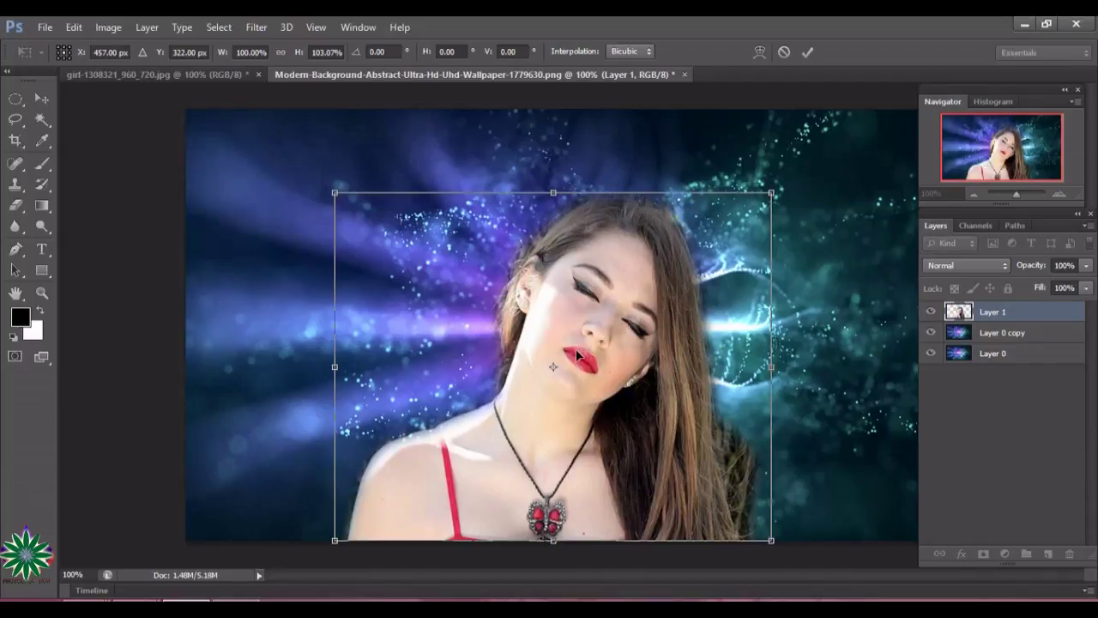
key("Return")
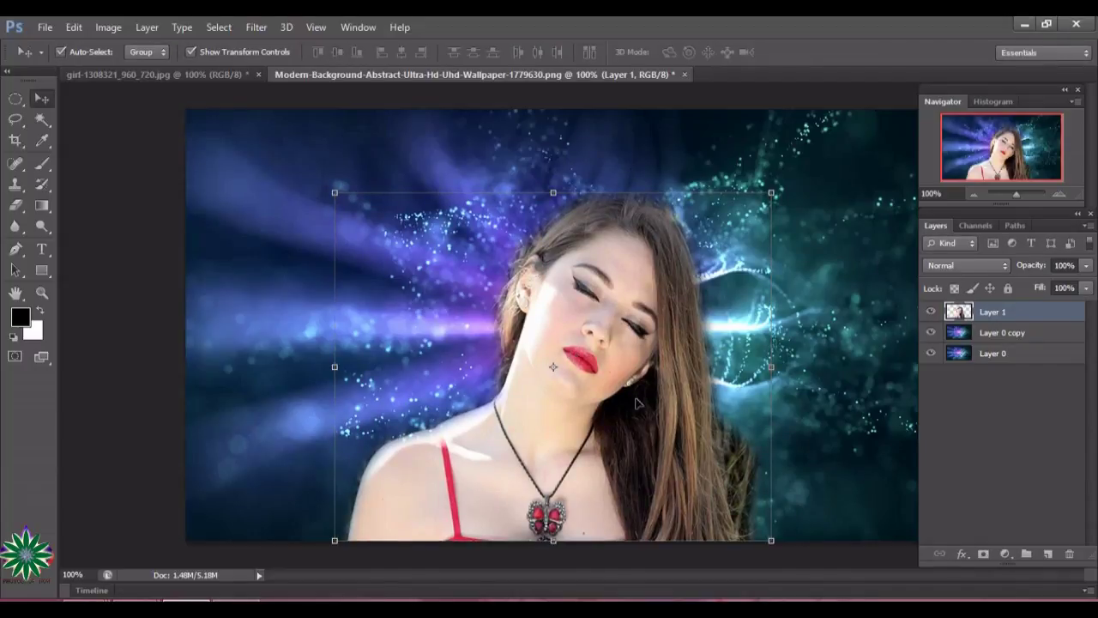
left_click(836, 330)
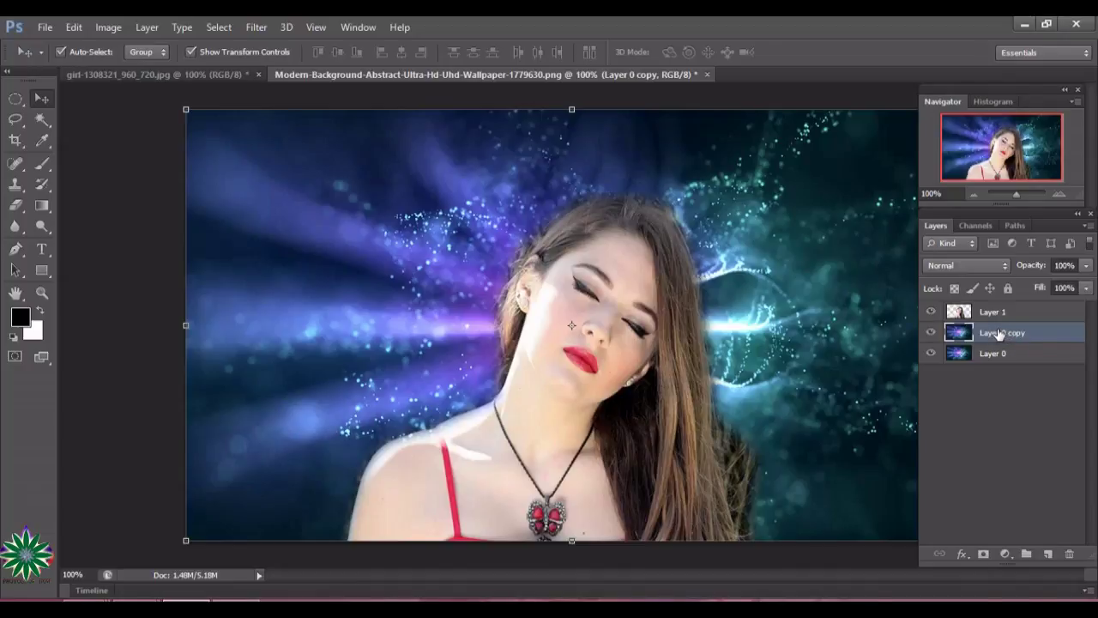
Switch Layer 0 copy to Soft Light blending and lower its opacity to 47%
left_click(994, 314)
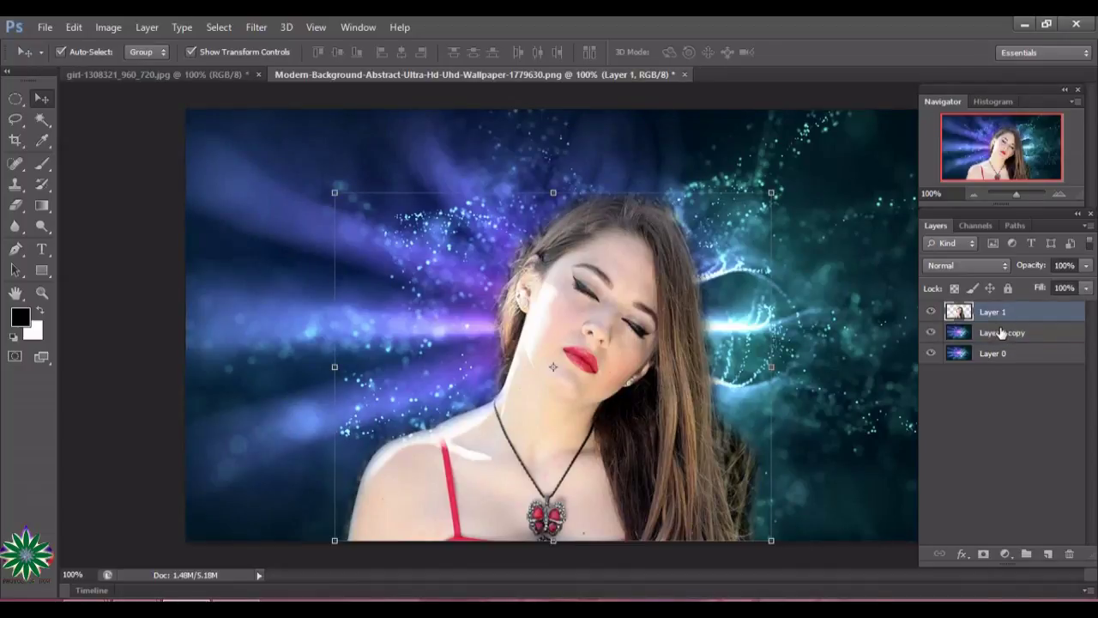
left_click(1000, 333)
left_click(979, 265)
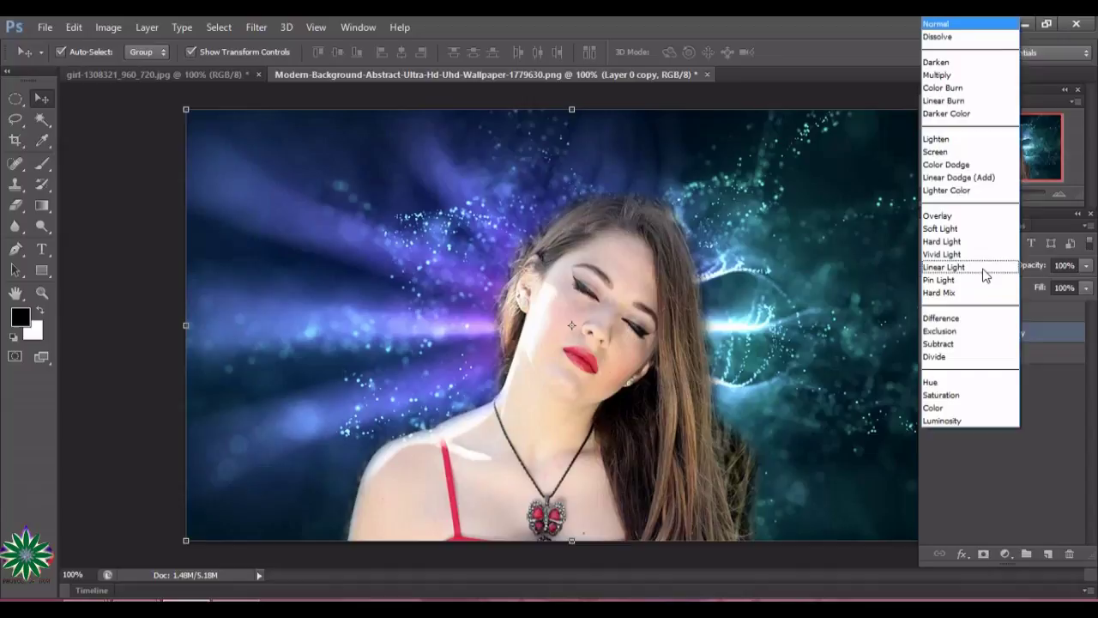
left_click(962, 230)
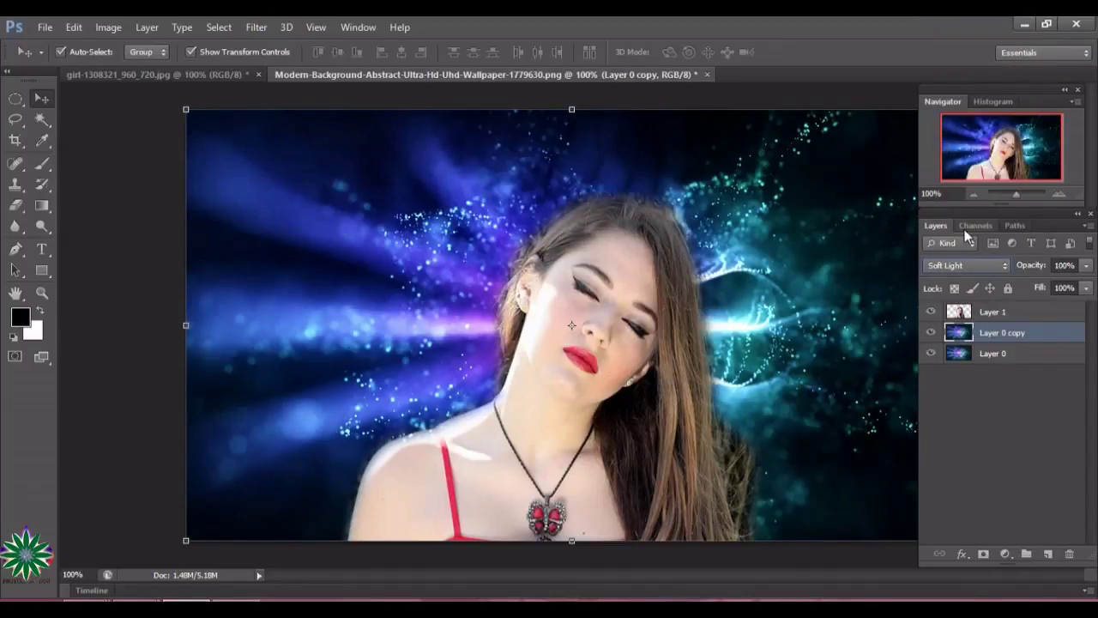
left_click(1086, 266)
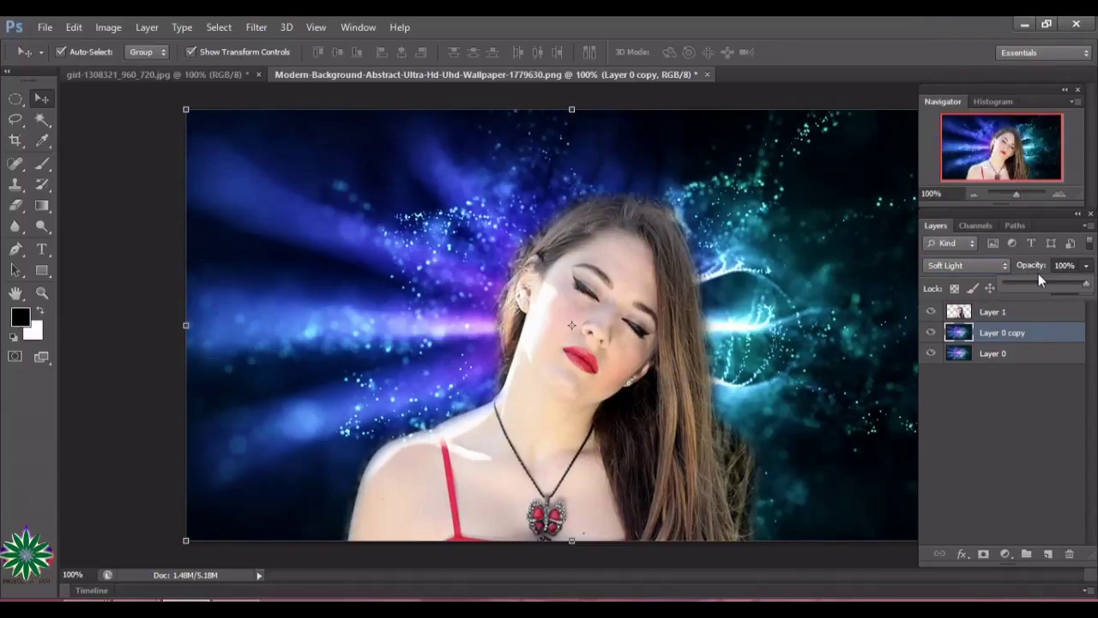
left_click_drag(1086, 285, 1041, 288)
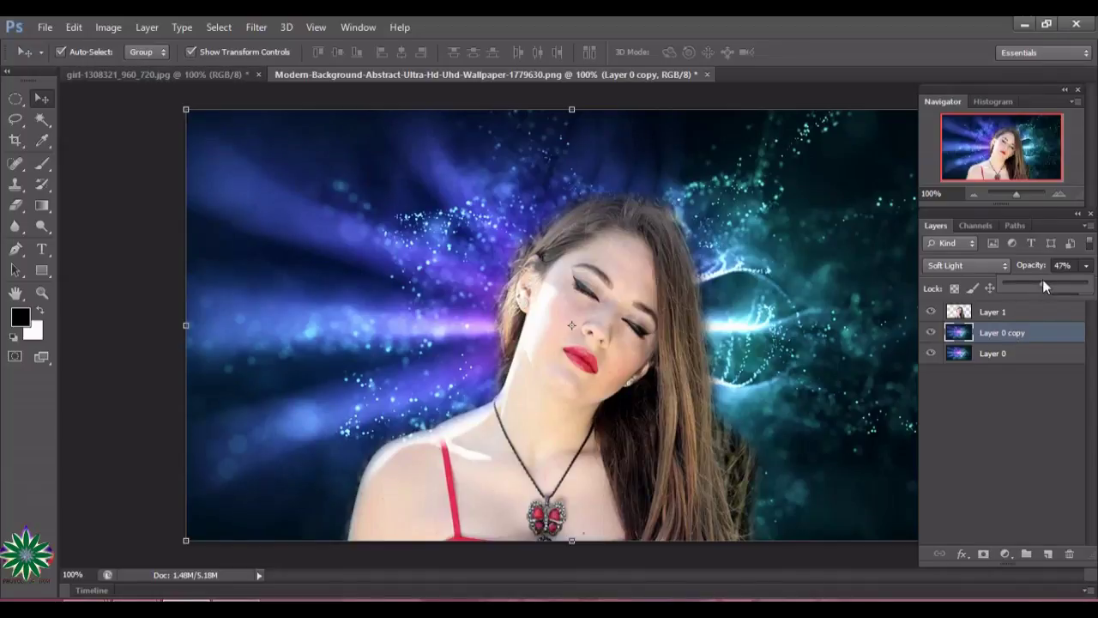
left_click(1004, 313)
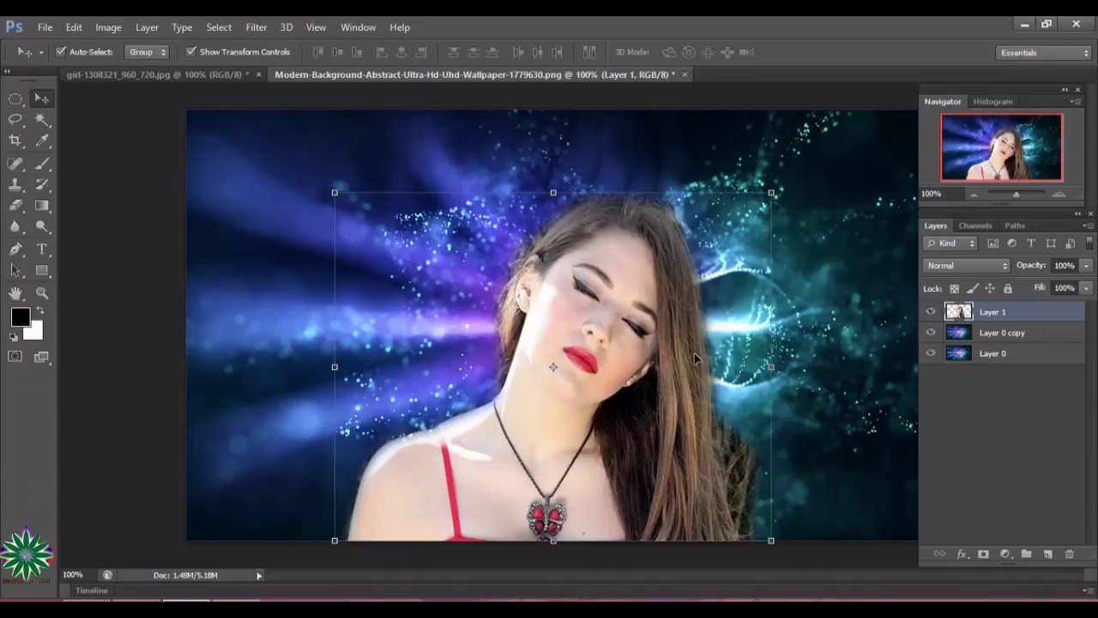
Convert the woman's Layer 1 to a smart object and leave it selected
right_click(1004, 313)
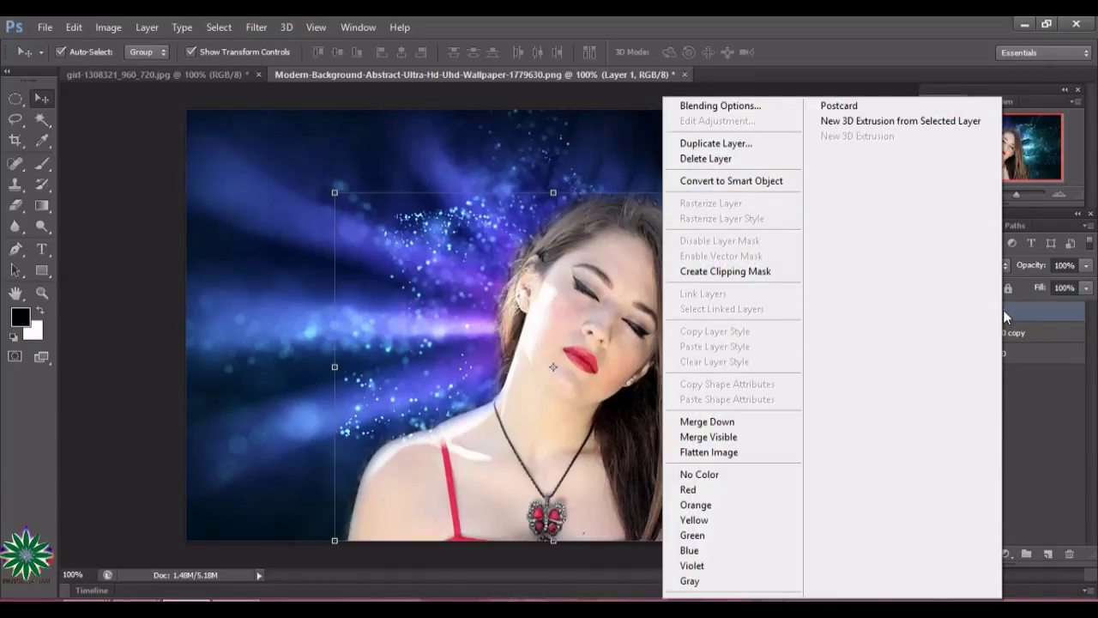
left_click(772, 181)
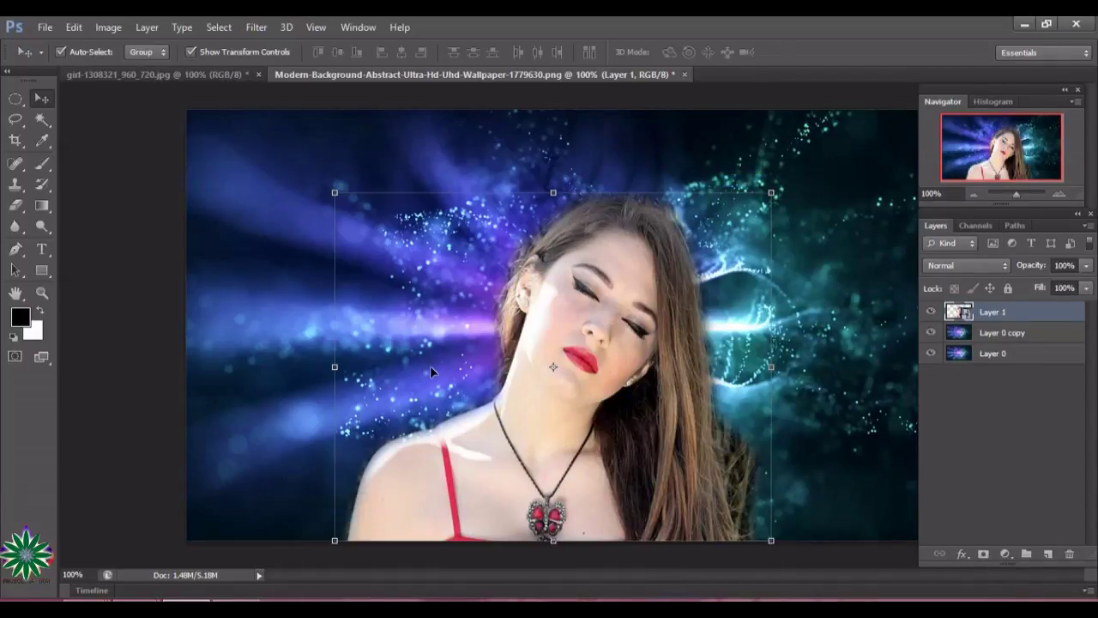
left_click(1002, 332)
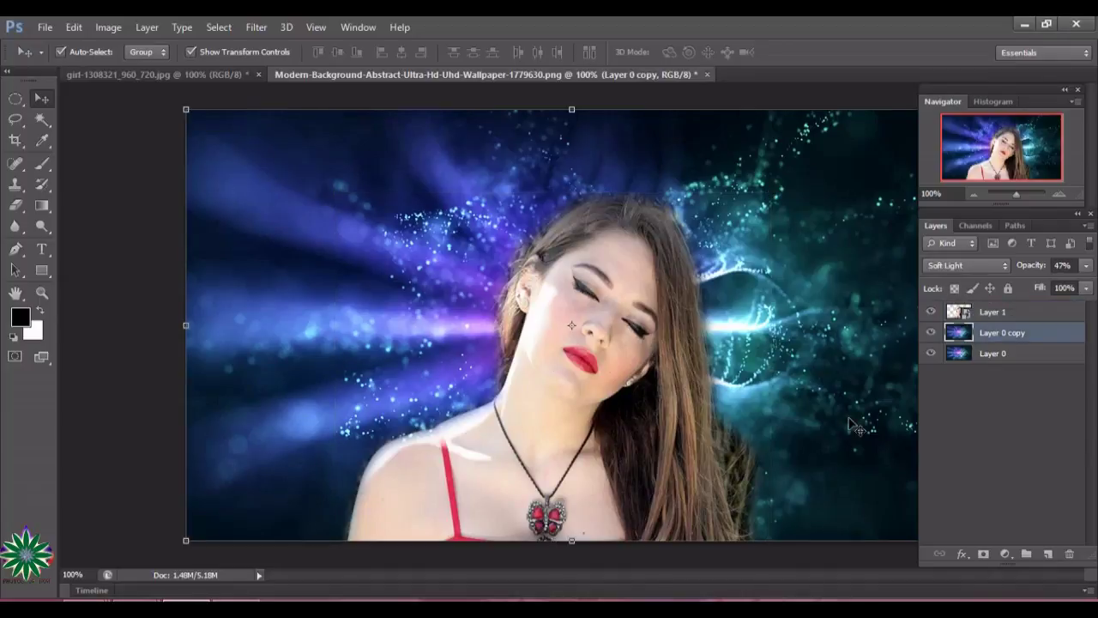
left_click(587, 376)
left_click(838, 388)
left_click(503, 391)
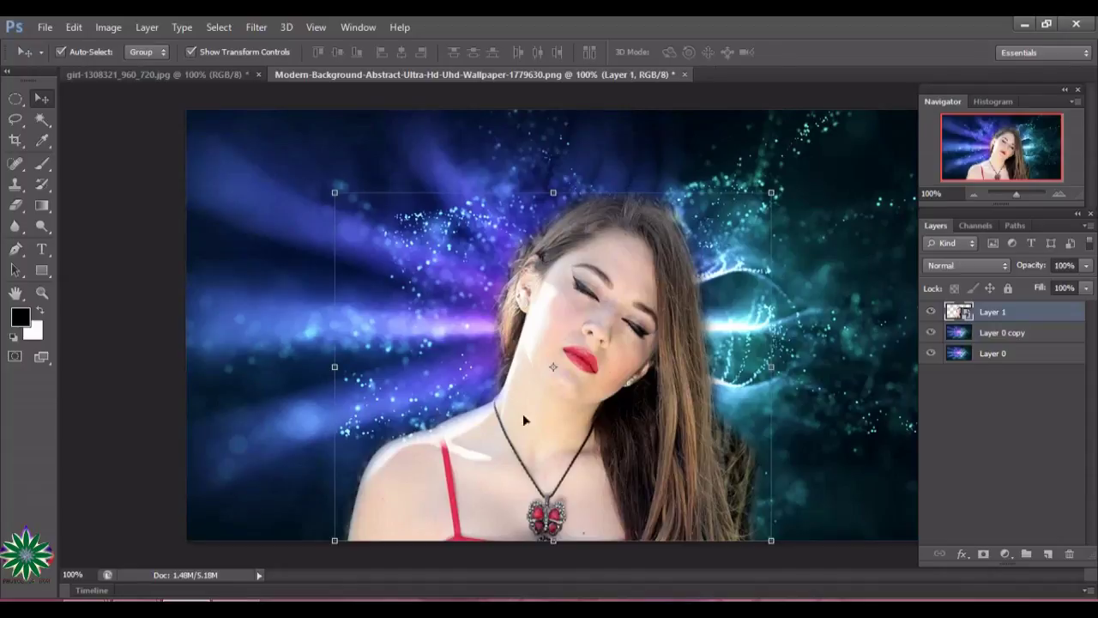
left_click(41, 293)
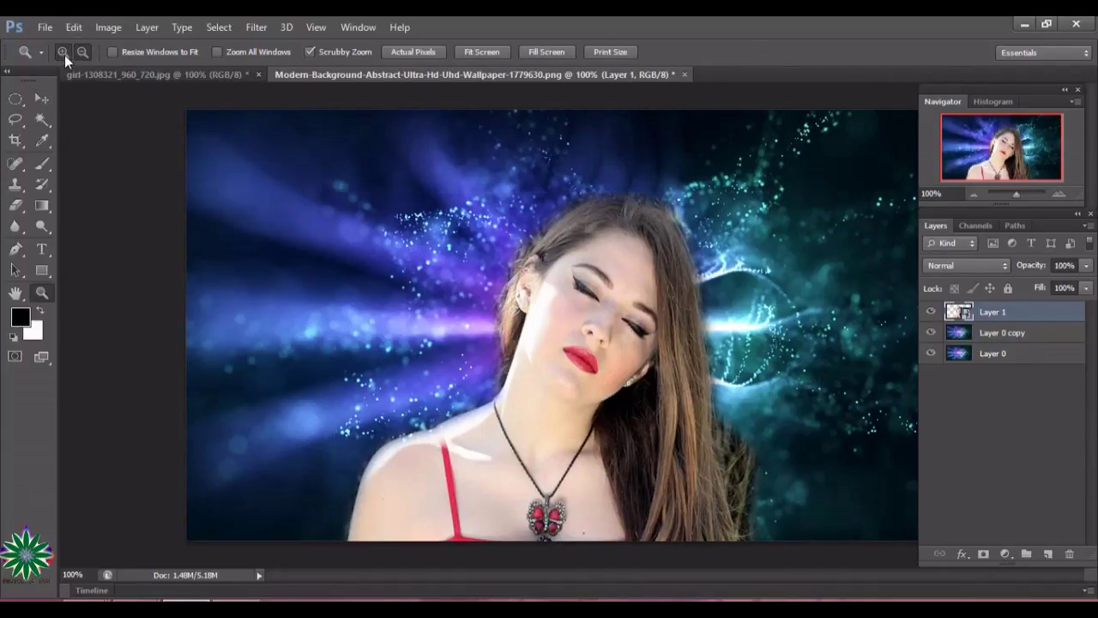
Zoom to 200% on the woman and scroll down to inspect her
left_click(635, 367)
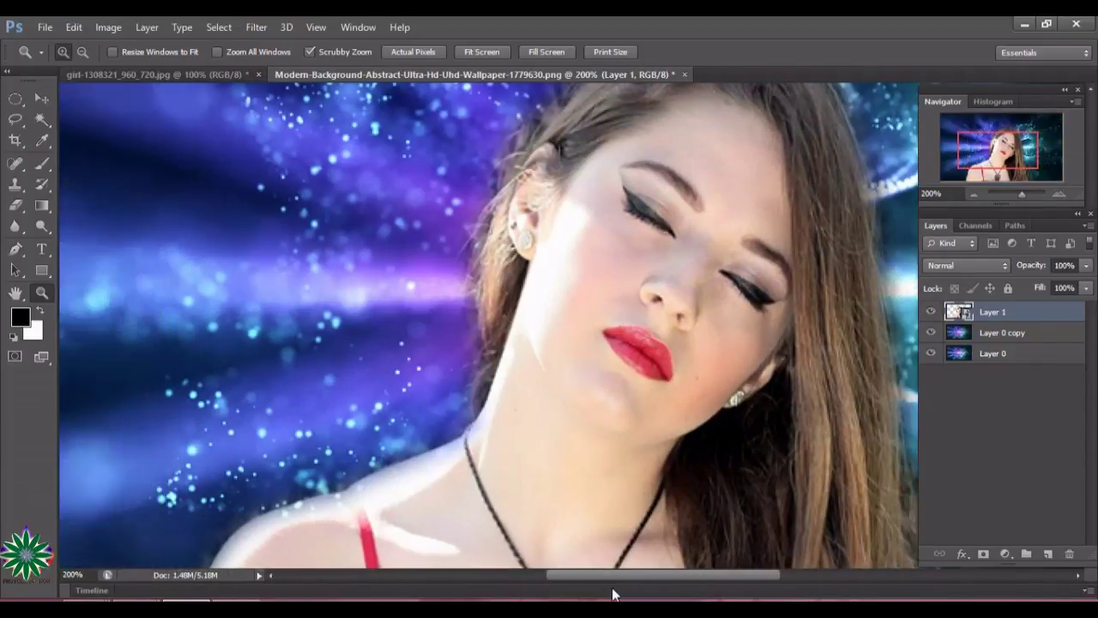
left_click_drag(640, 577, 607, 577)
scroll(708, 438, "down", 2)
scroll(709, 446, "down", 4)
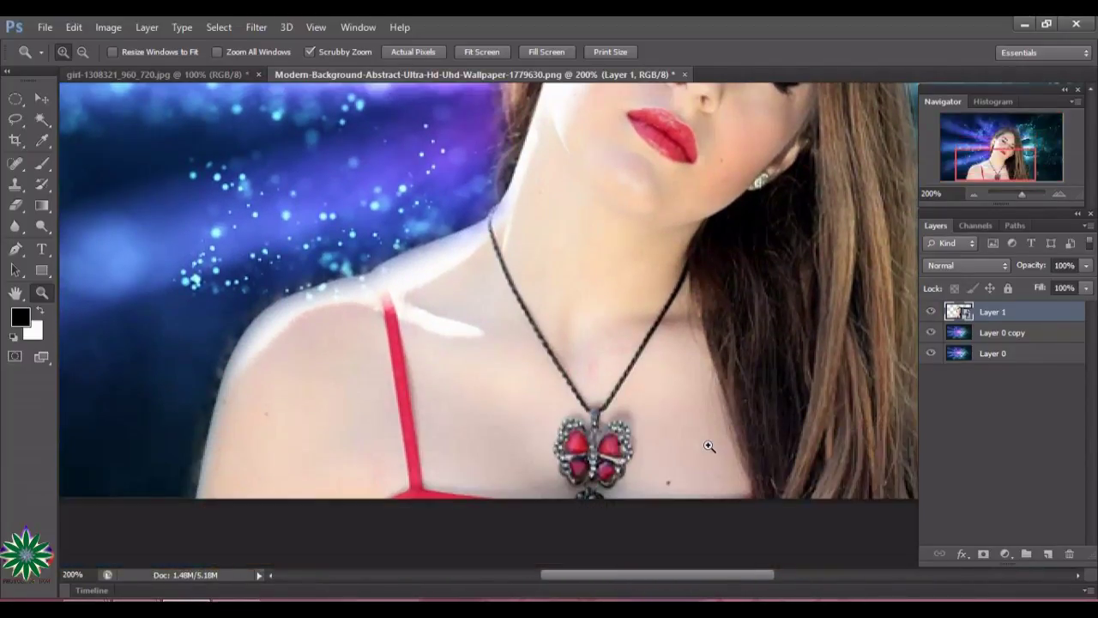
scroll(709, 447, "down", 1)
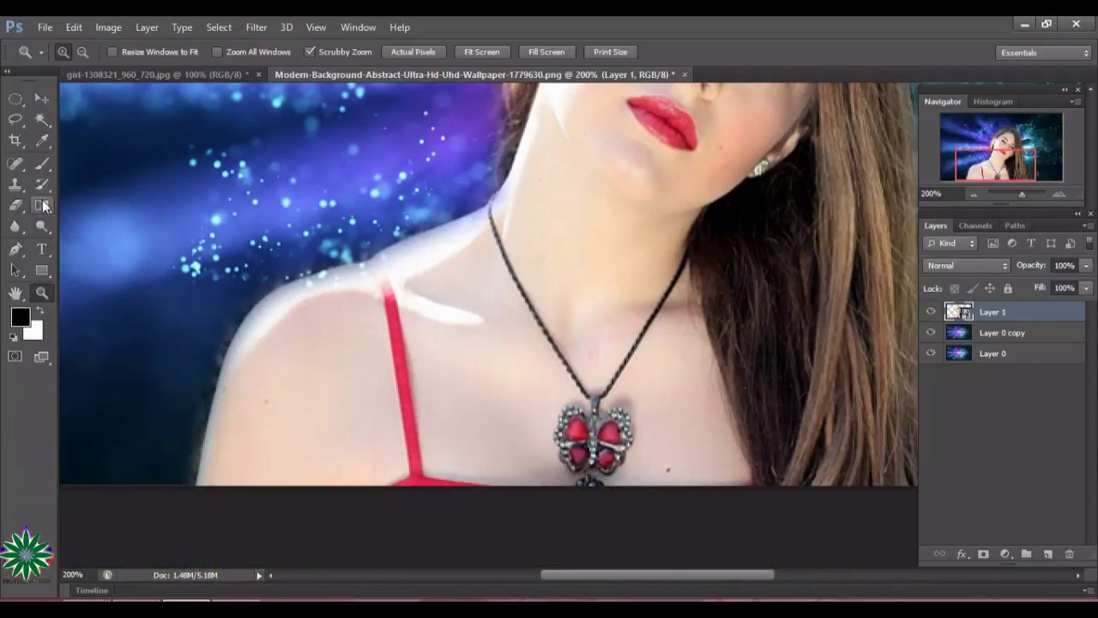
left_click(42, 163)
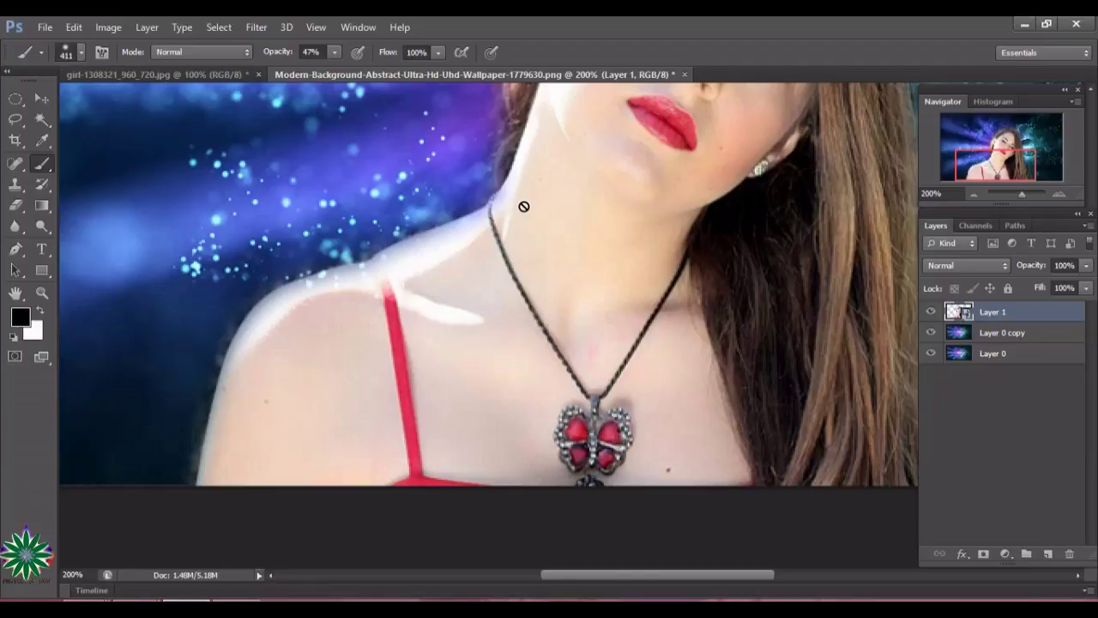
scroll(532, 245, "up", 3)
left_click(39, 96)
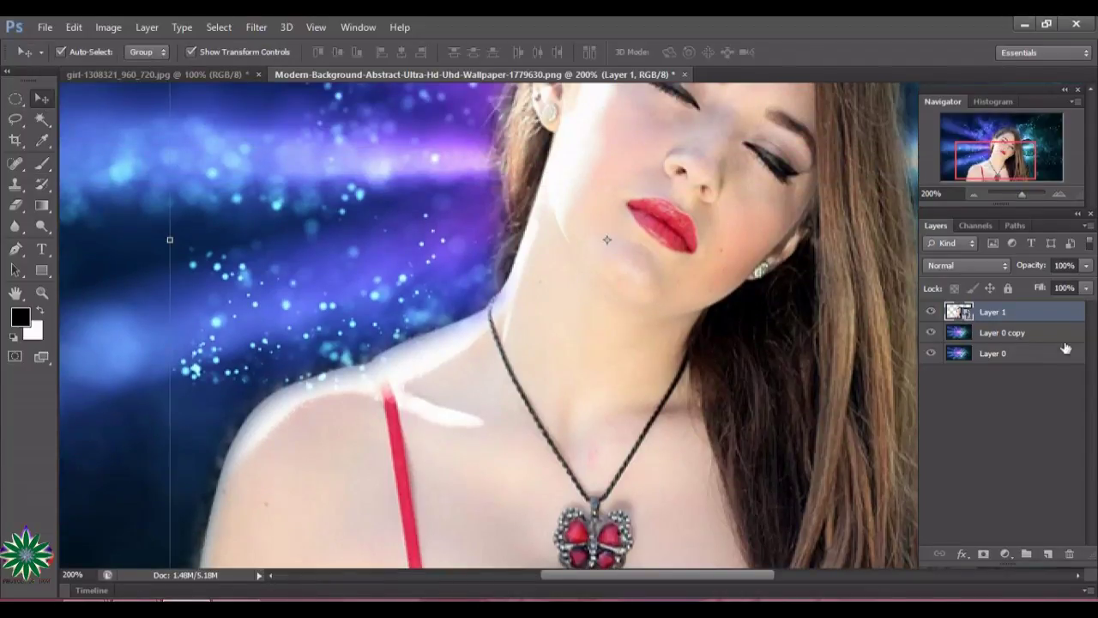
Rasterize Layer 1 and set a small brush size, then zoom out to the whole image
right_click(1007, 313)
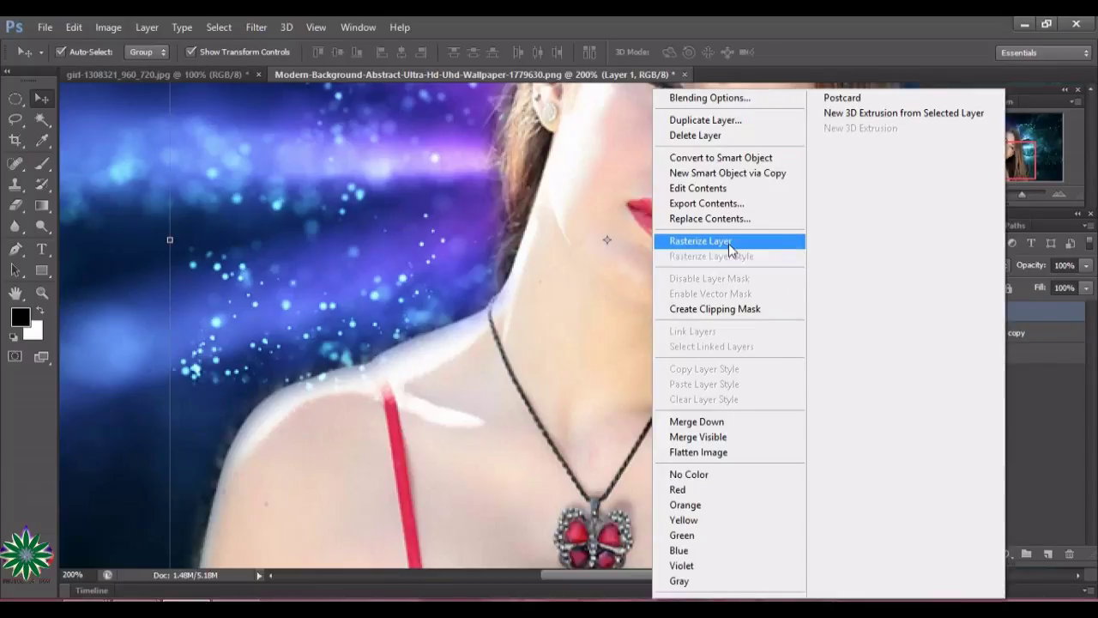
left_click(700, 241)
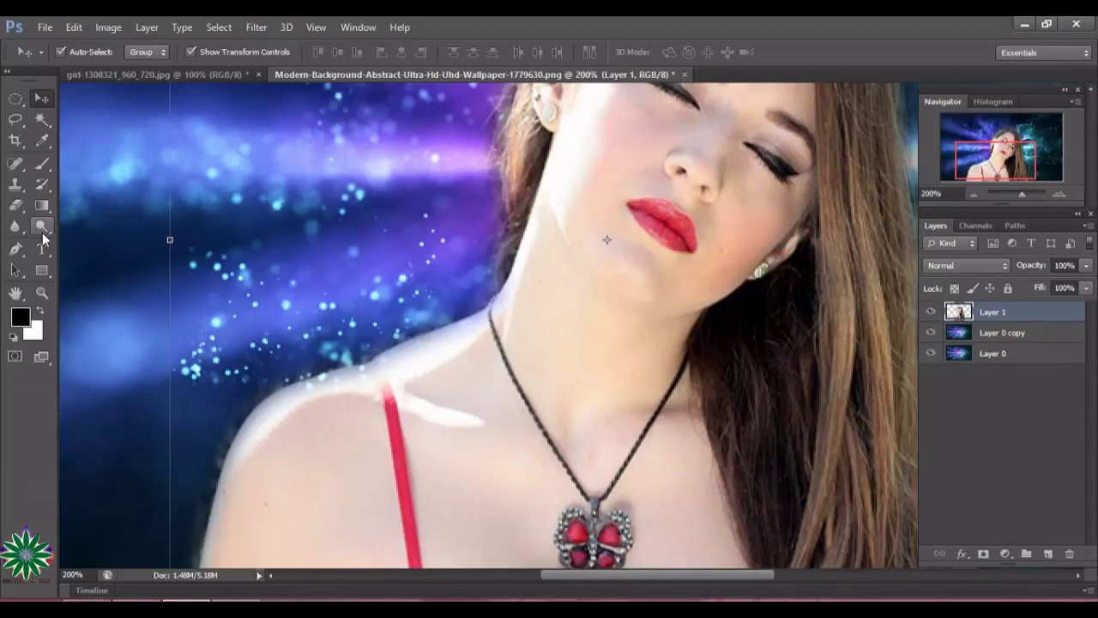
left_click(43, 168)
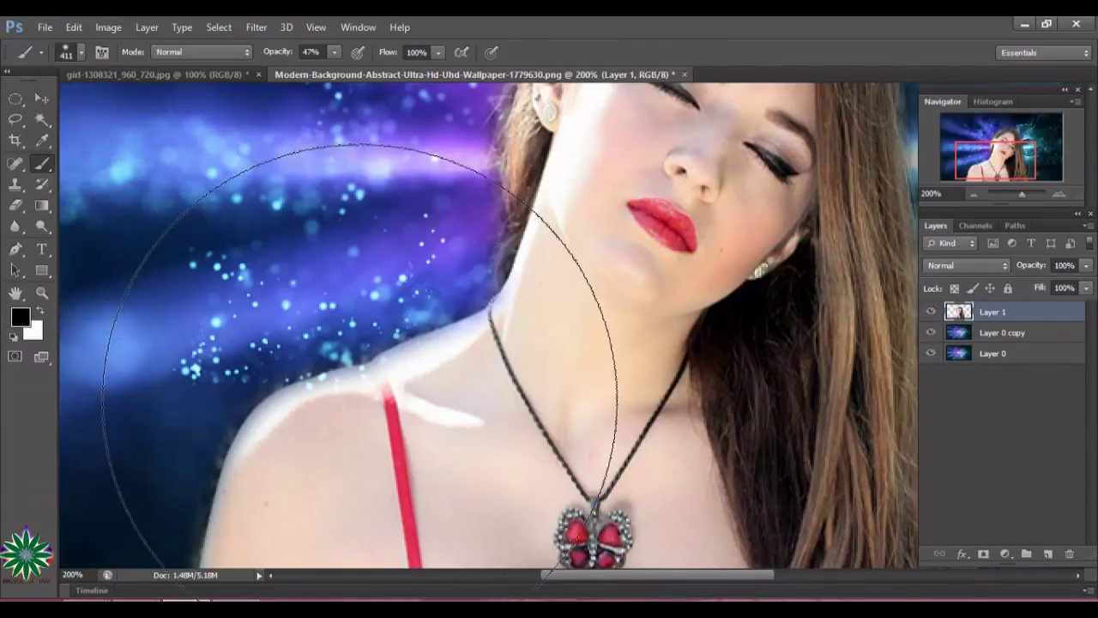
left_click(79, 53)
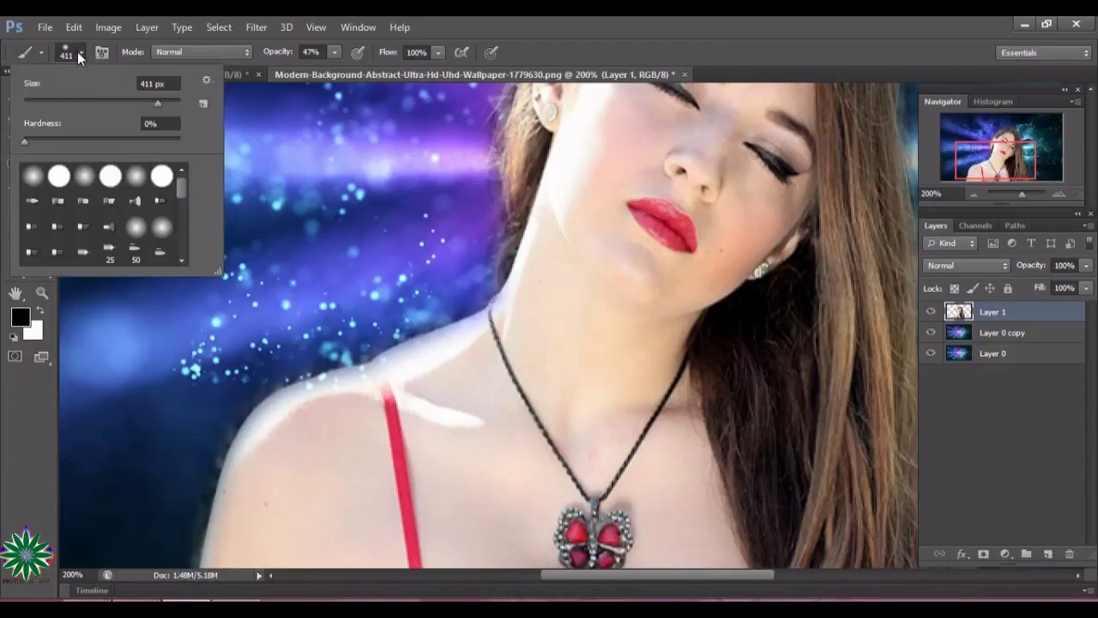
mouse_move(47, 98)
left_mouse_down()
mouse_move(33, 97)
mouse_move(61, 103)
left_mouse_up()
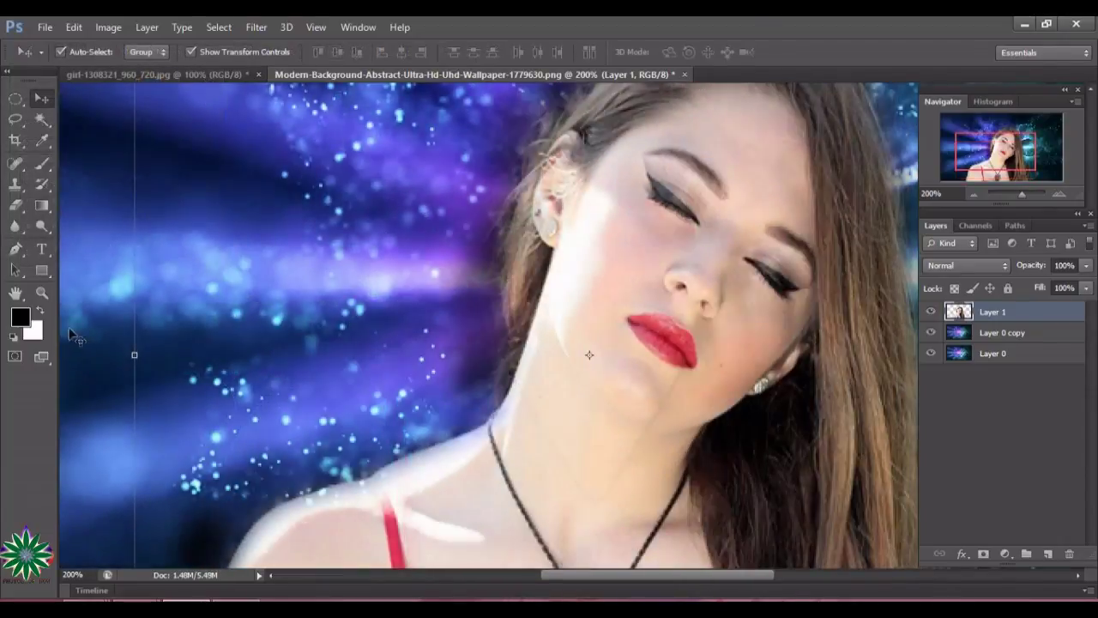
key("z")
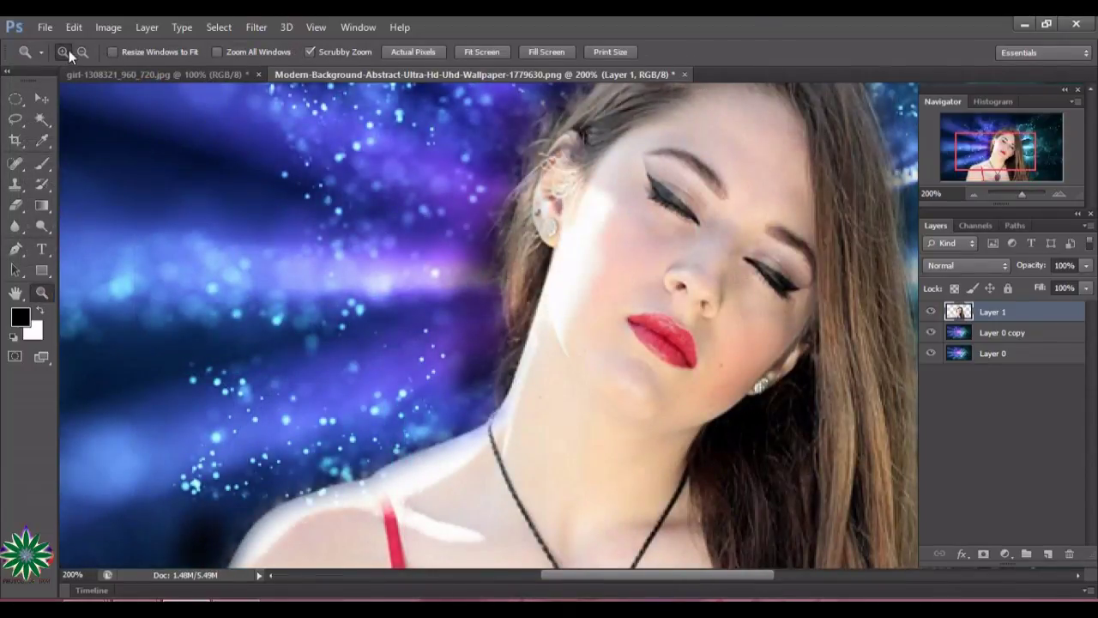
left_click(542, 346)
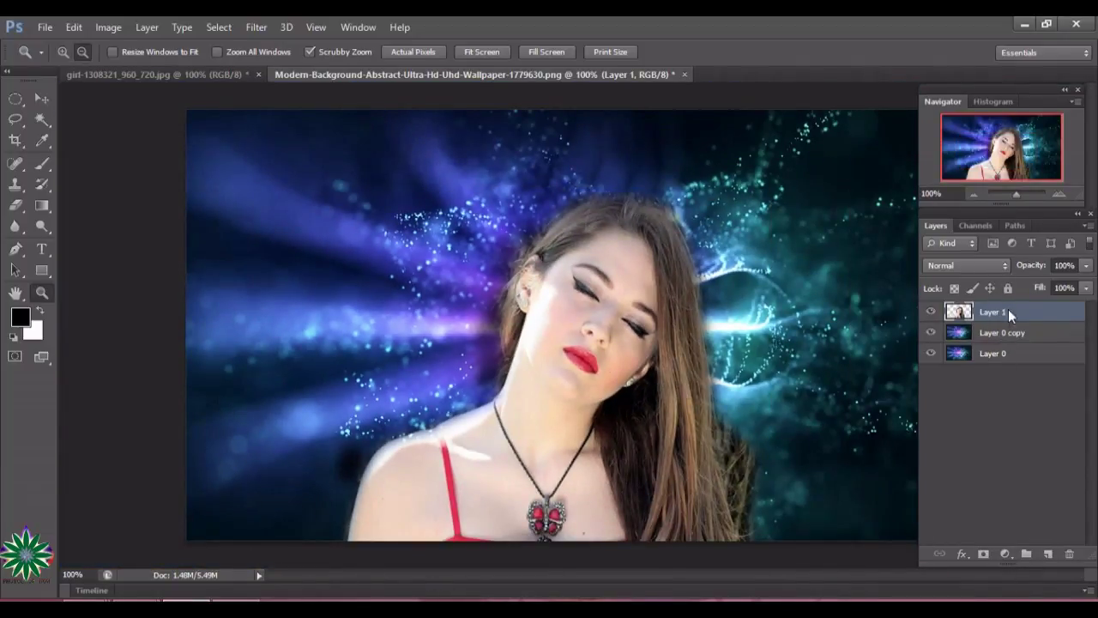
Make Layer 1 a smart object again, check its edges at 200%, then zoom out
right_click(1008, 311)
left_click(711, 181)
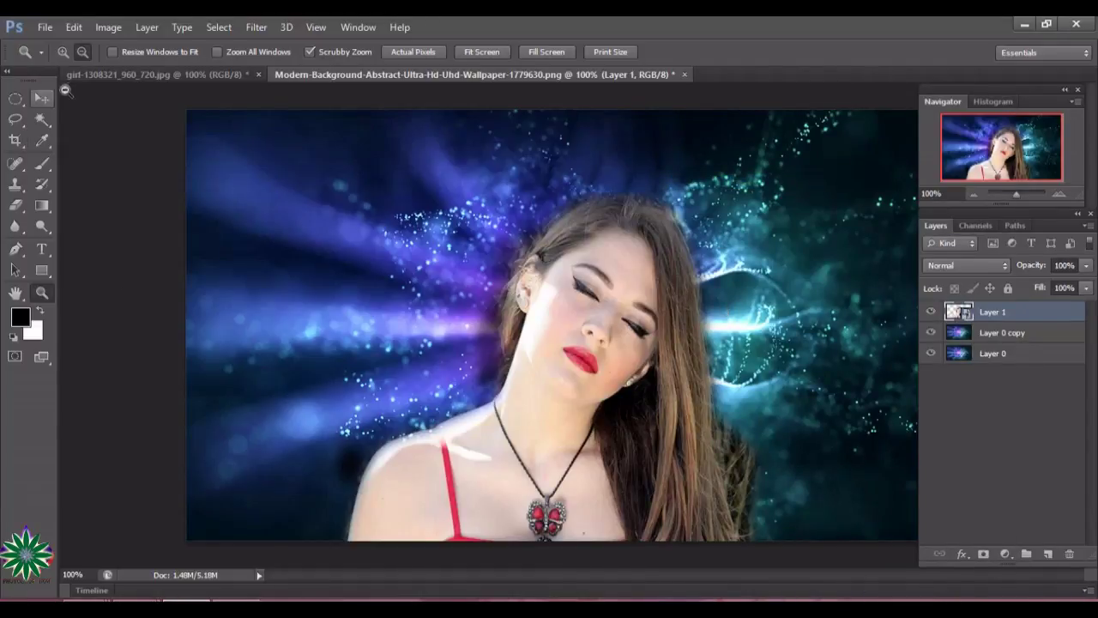
left_click(63, 53)
left_click(299, 318)
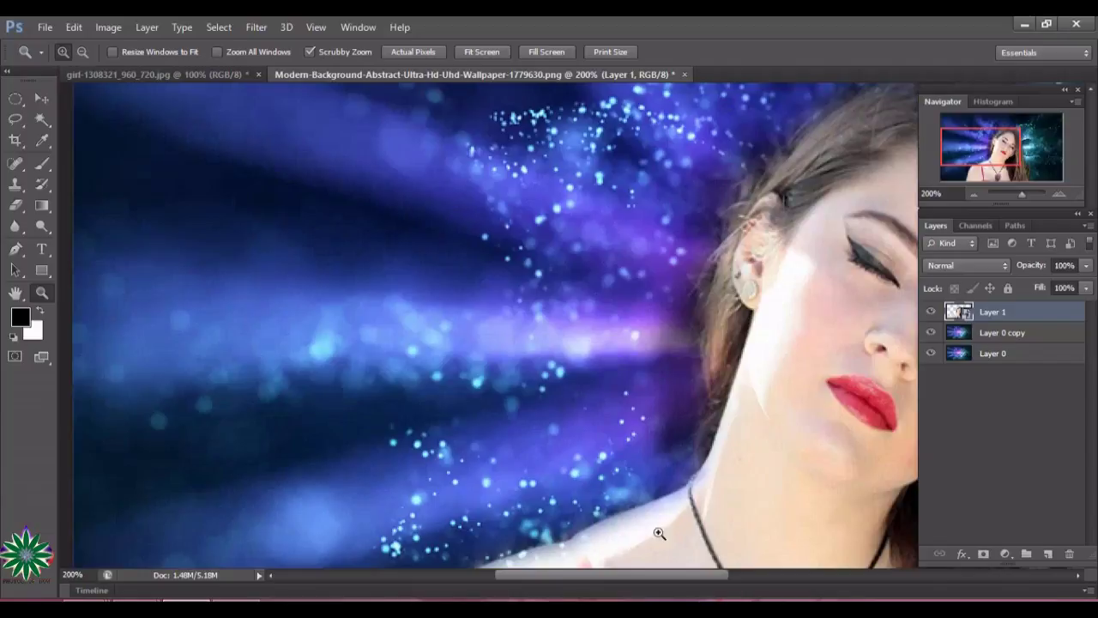
mouse_move(643, 577)
left_mouse_down()
mouse_move(742, 594)
mouse_move(717, 599)
left_mouse_up()
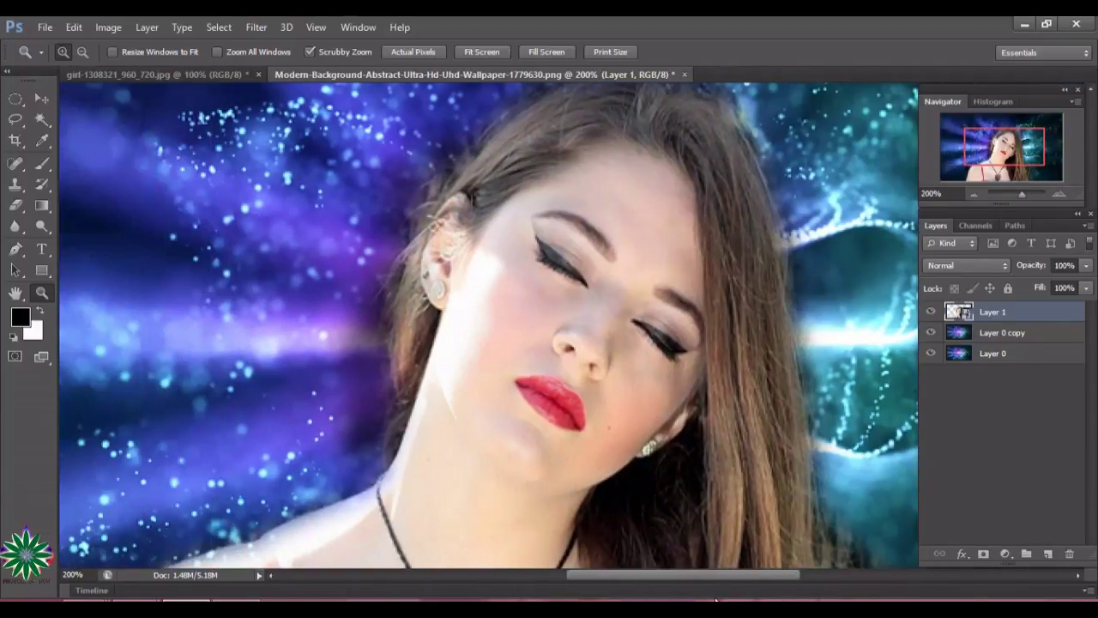
scroll(696, 508, "down", 2)
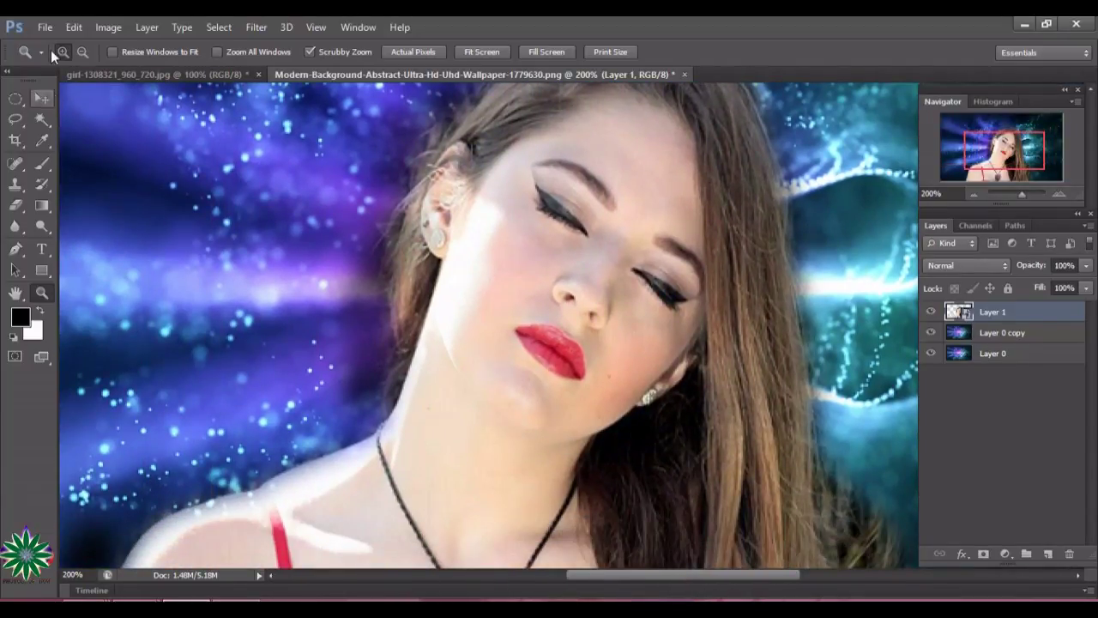
left_click(84, 52)
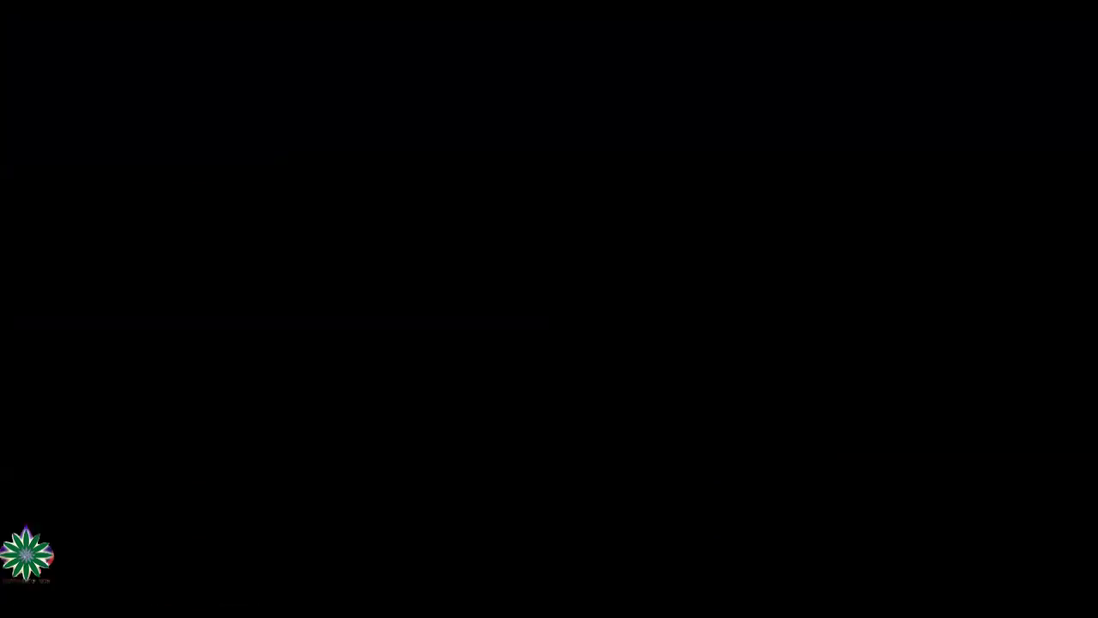